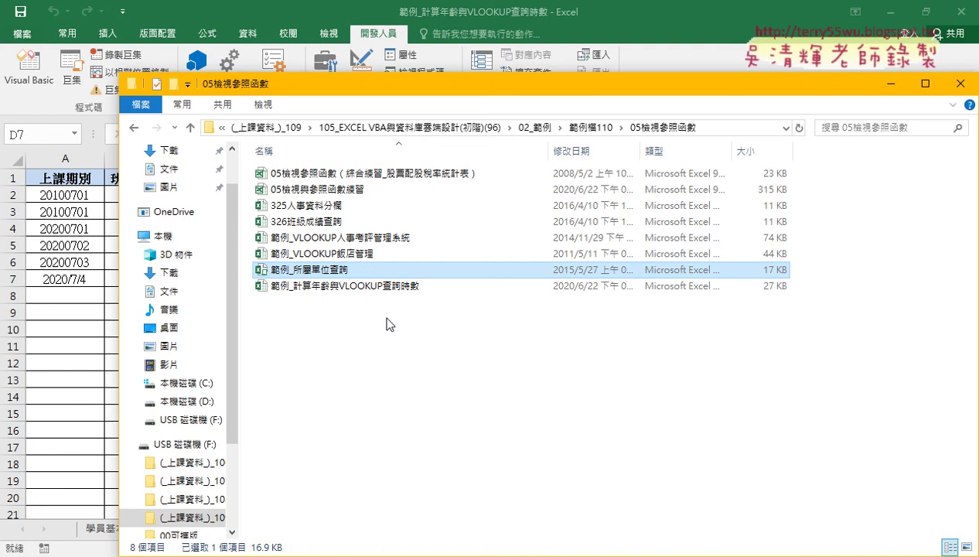
# Step: Open 範例_VLOOKUP人事考評管理系統 in Excel from the 05檢視參照函數 folder
pyautogui.click(371, 254)
pyautogui.click(371, 237)
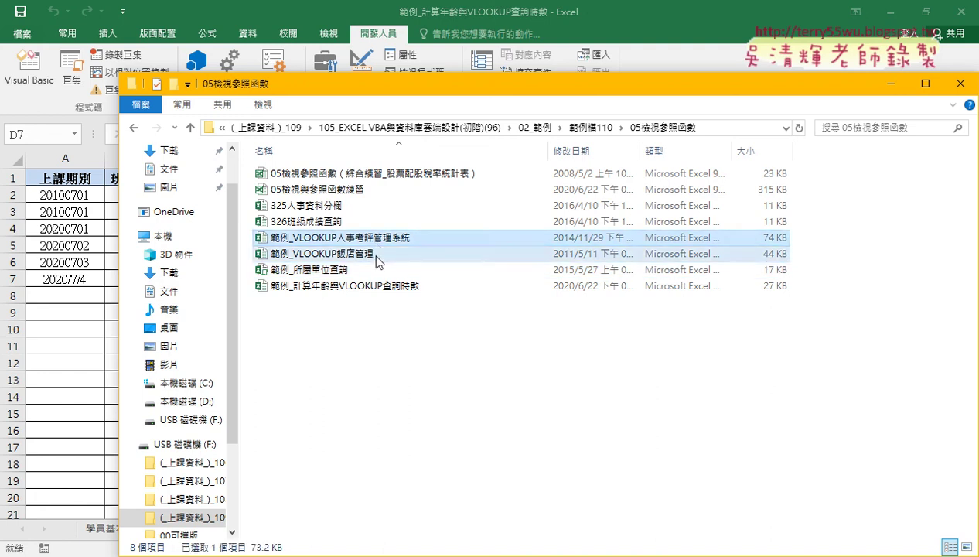
pyautogui.click(372, 253)
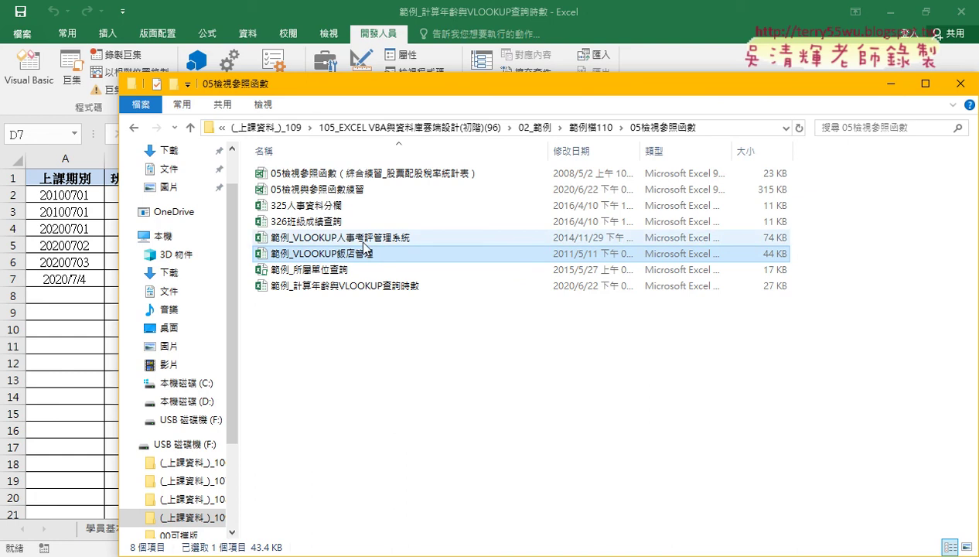
pyautogui.doubleClick(382, 238)
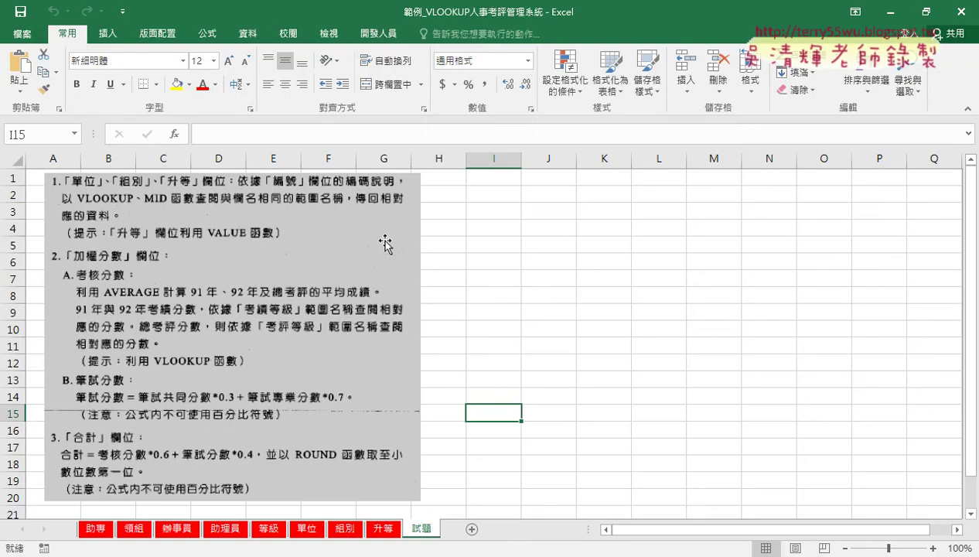
# Step: Go to the 助專 sheet and look over row 3's empty 單位, 組別 and 升等 cells
pyautogui.click(514, 328)
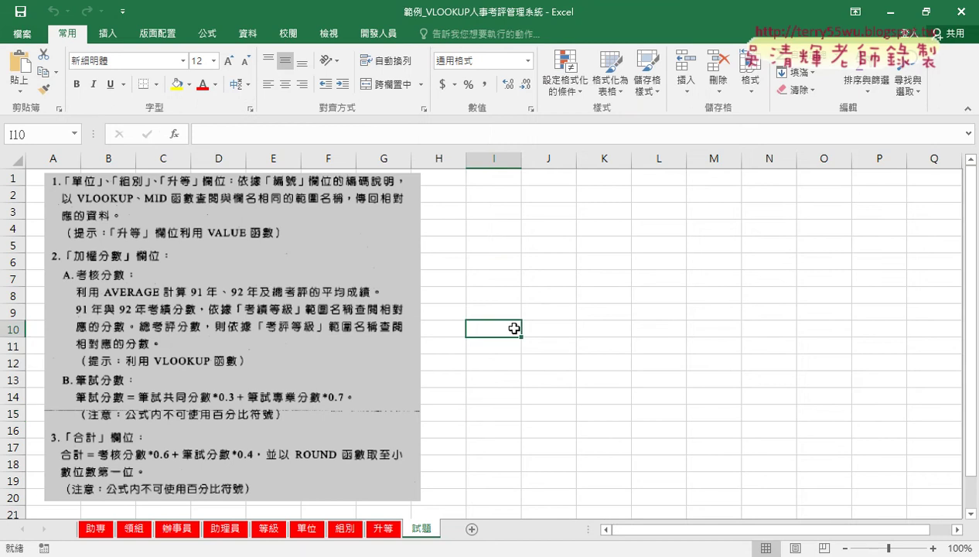
pyautogui.click(97, 529)
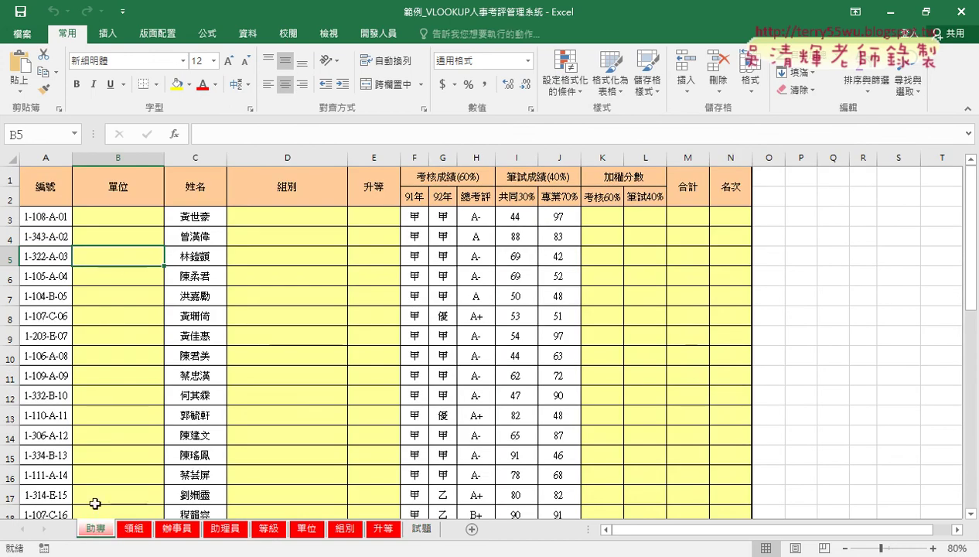
pyautogui.click(150, 216)
pyautogui.click(288, 216)
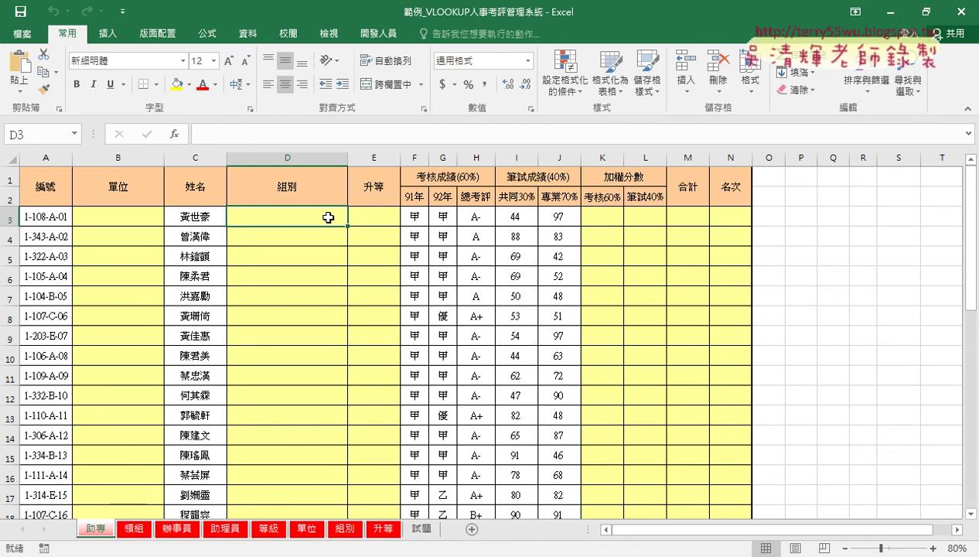
pyautogui.click(379, 217)
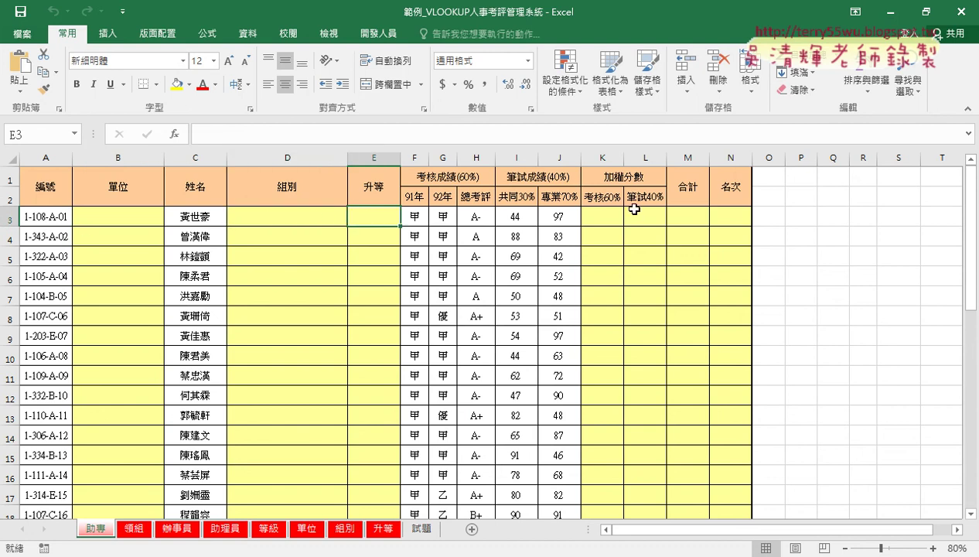
pyautogui.press('Tab')
pyautogui.press('Tab')
pyautogui.press('Tab')
pyautogui.press('Tab')
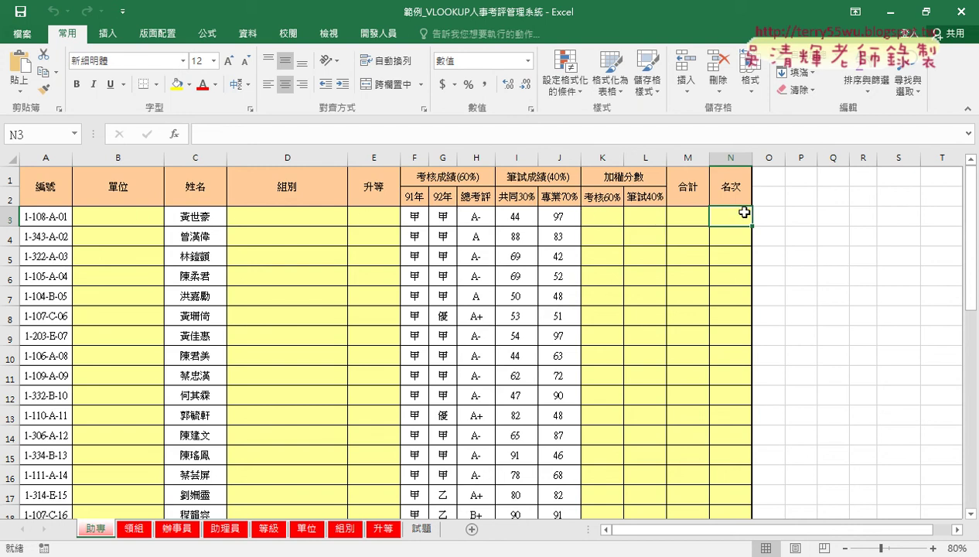
pyautogui.click(117, 218)
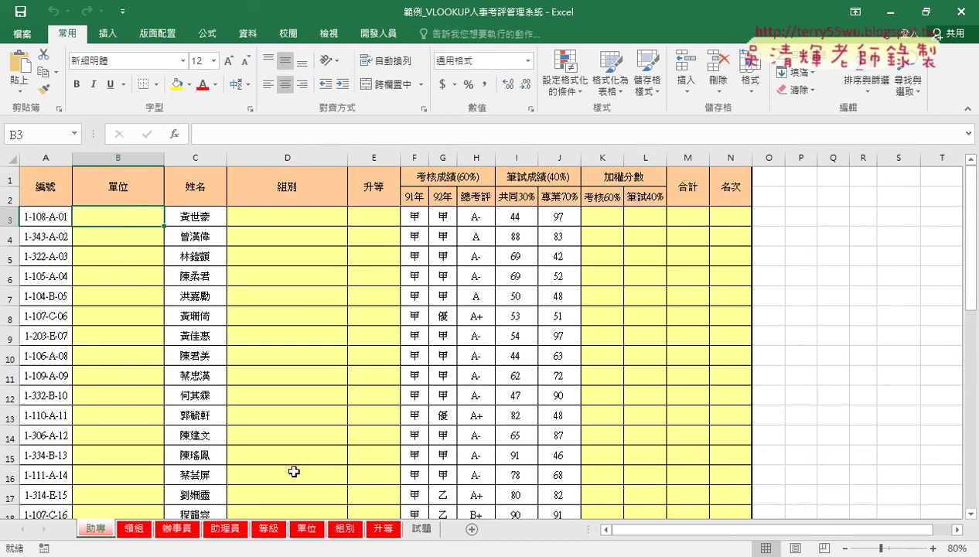
# Step: Check the unit codes on the 單位 lookup sheet, then return to 助專
pyautogui.click(308, 528)
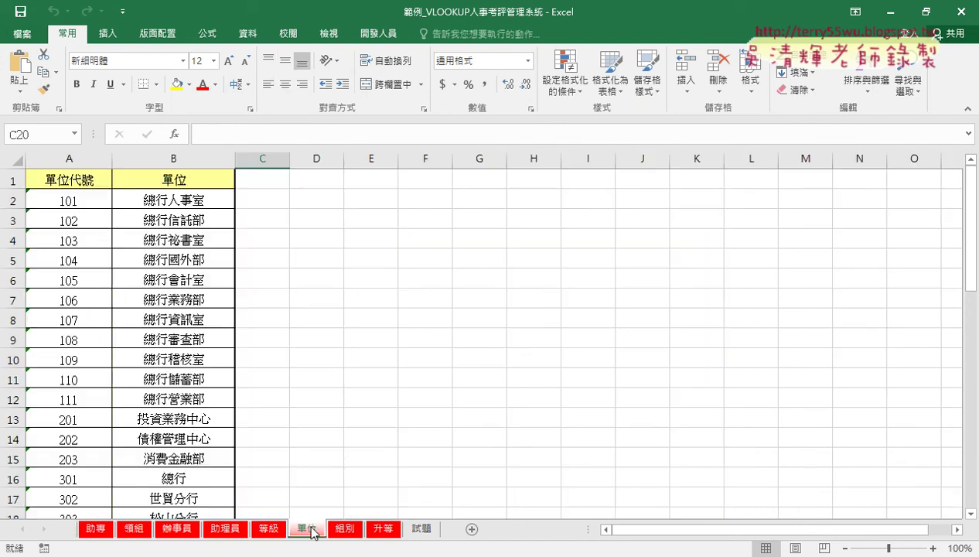
pyautogui.click(58, 157)
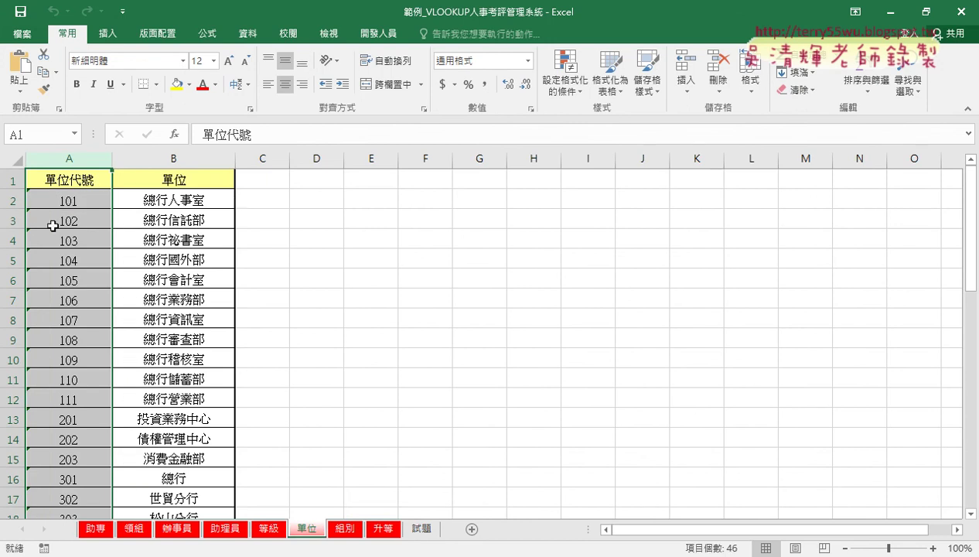
pyautogui.click(106, 533)
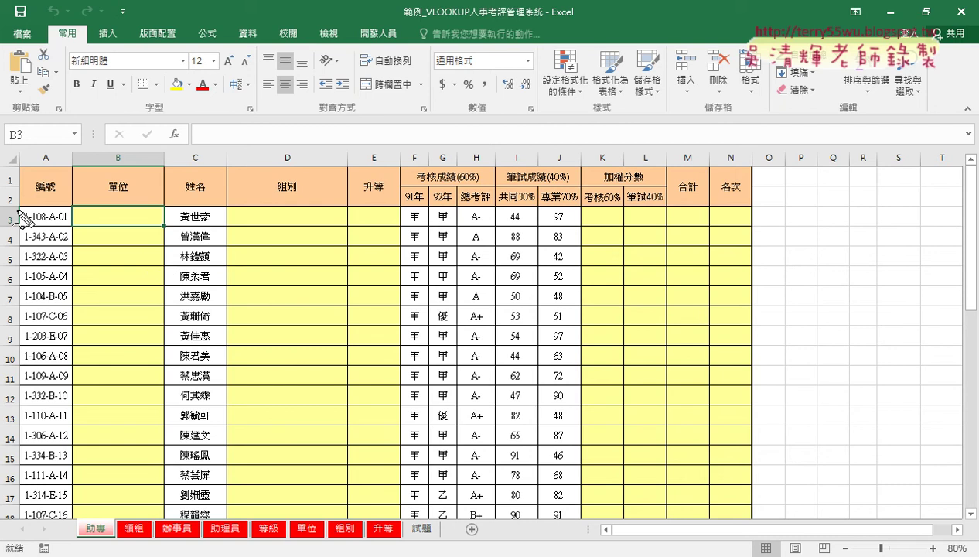
pyautogui.moveTo(53, 194); pyautogui.dragTo(36, 195)
pyautogui.moveTo(115, 195); pyautogui.dragTo(137, 196)
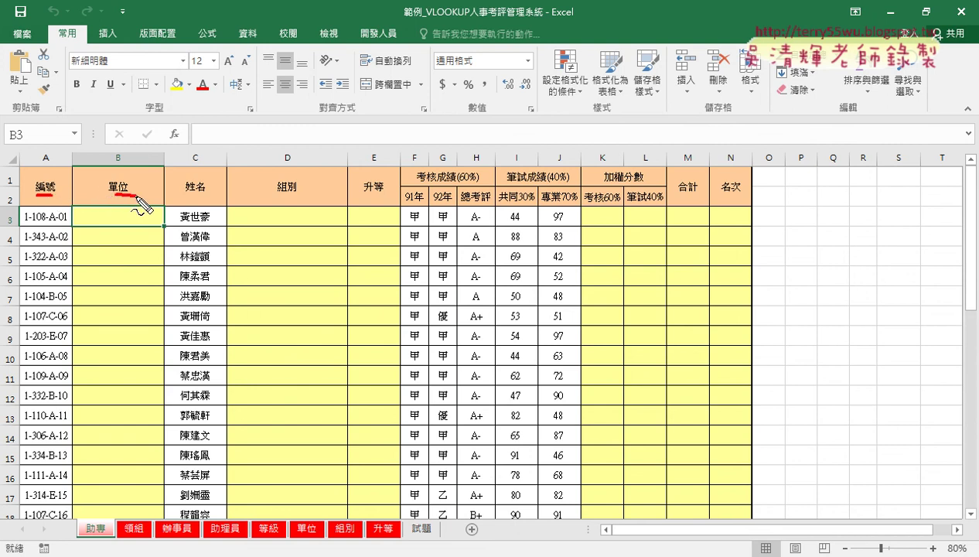
pyautogui.moveTo(279, 195); pyautogui.dragTo(300, 196)
pyautogui.moveTo(366, 196); pyautogui.dragTo(383, 196)
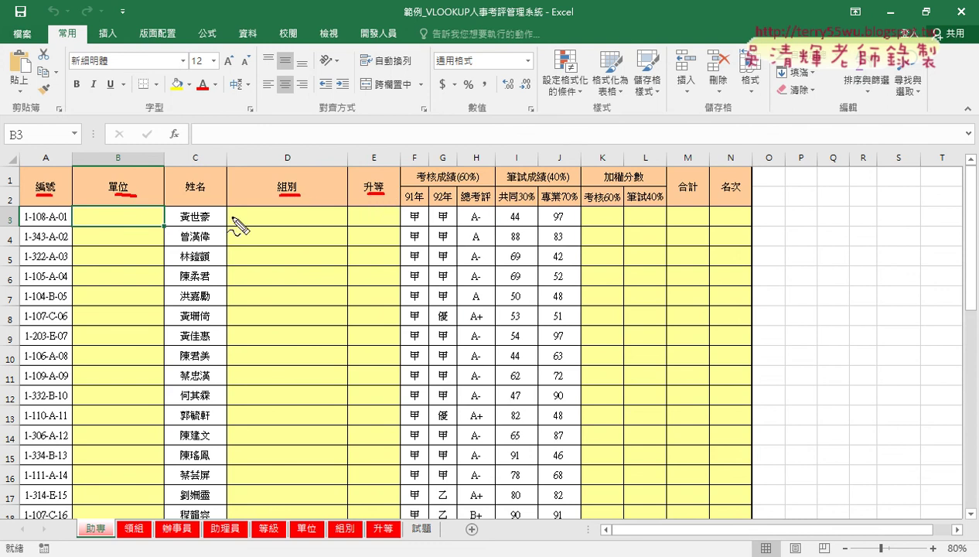
pyautogui.moveTo(30, 221)
pyautogui.mouseDown()
pyautogui.moveTo(47, 223)
pyautogui.moveTo(46, 263)
pyautogui.mouseUp()
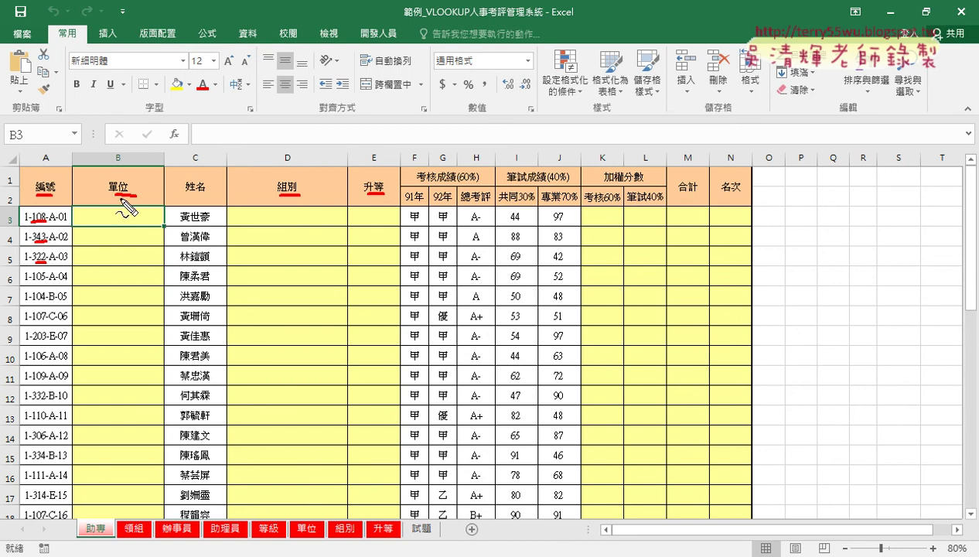
pyautogui.moveTo(116, 195); pyautogui.dragTo(299, 512)
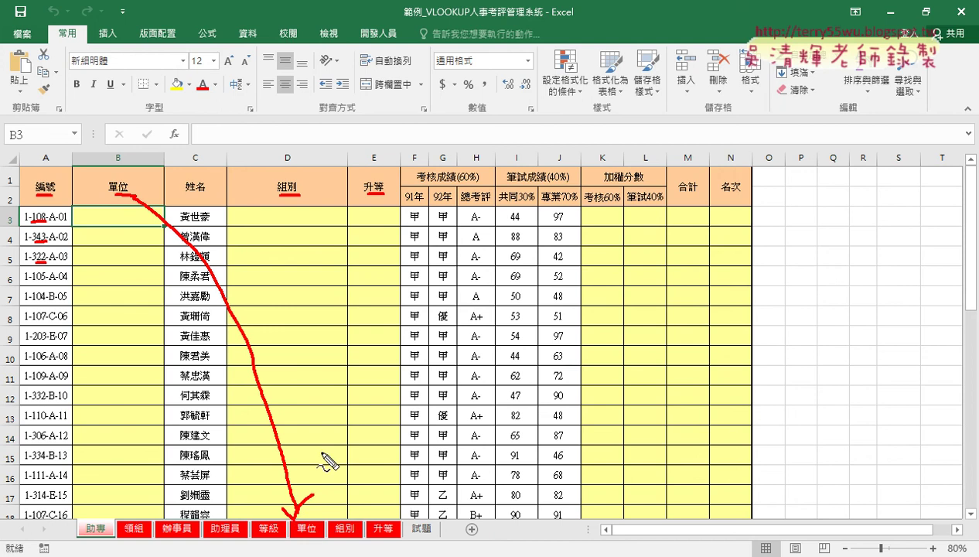
pyautogui.press('Escape')
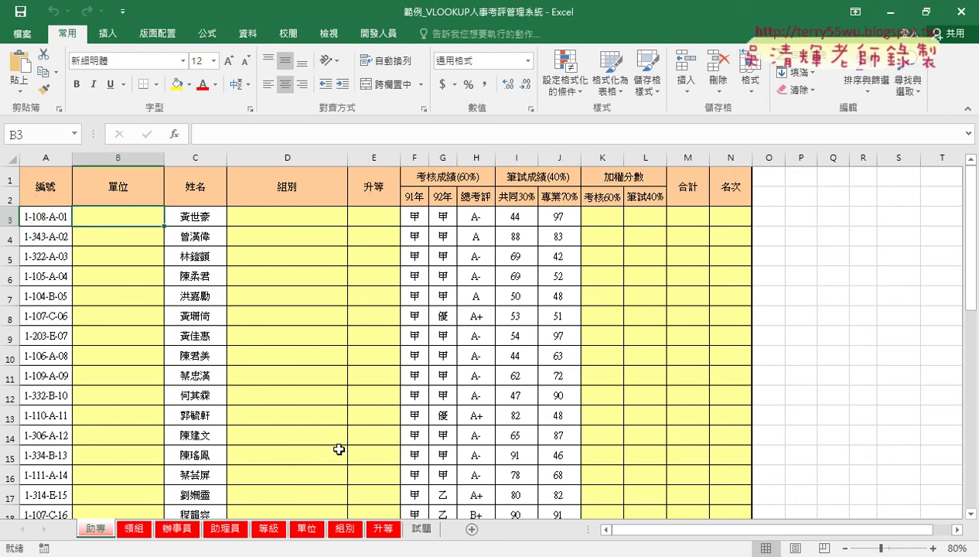
pyautogui.click(313, 530)
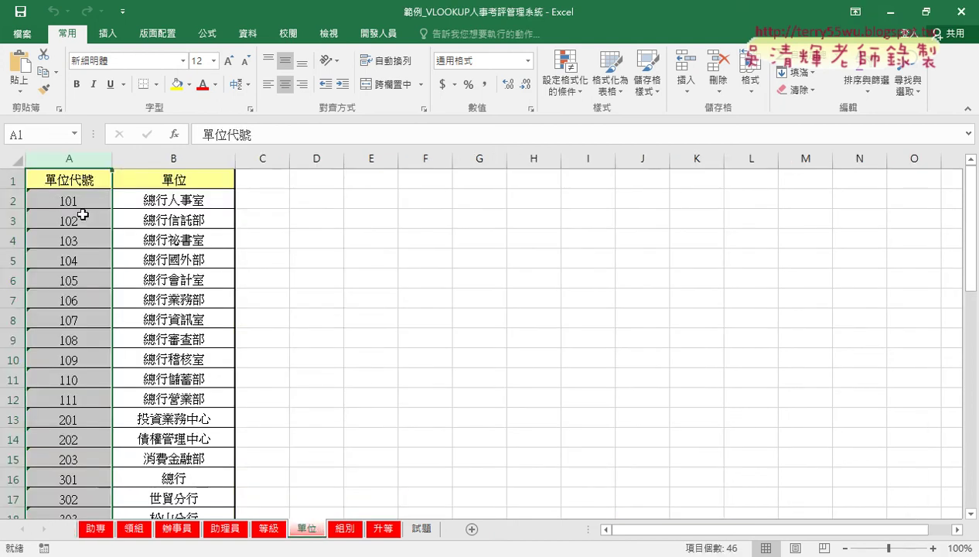
pyautogui.click(215, 40)
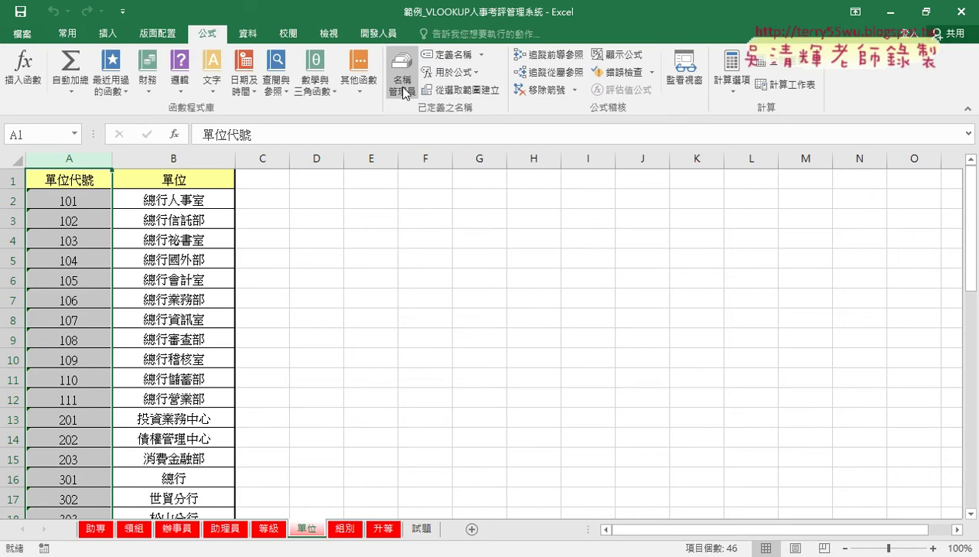
pyautogui.click(404, 91)
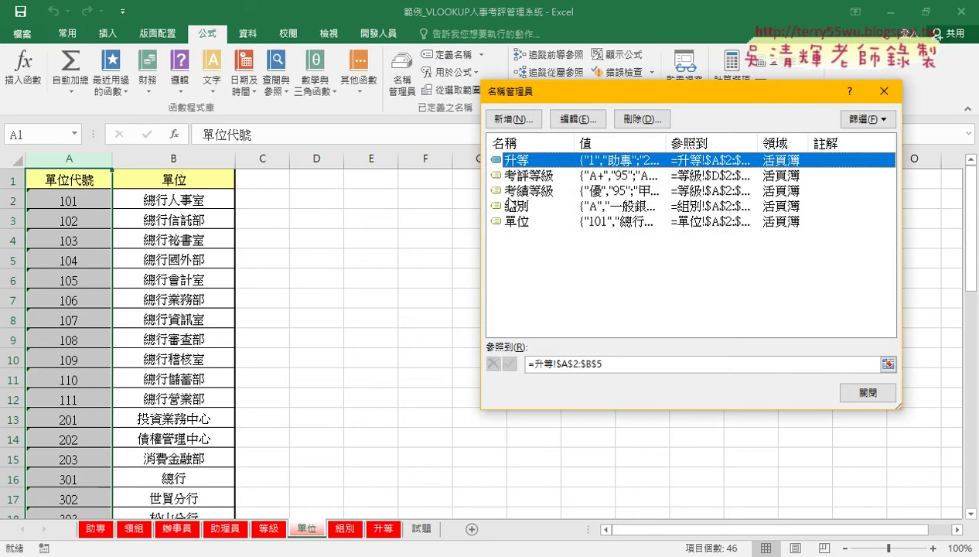
pyautogui.click(526, 224)
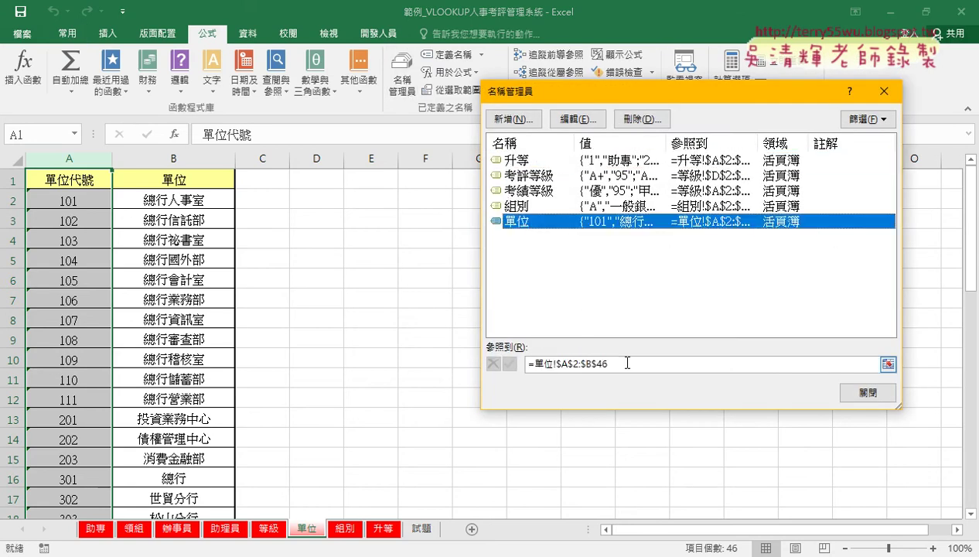
pyautogui.click(627, 363)
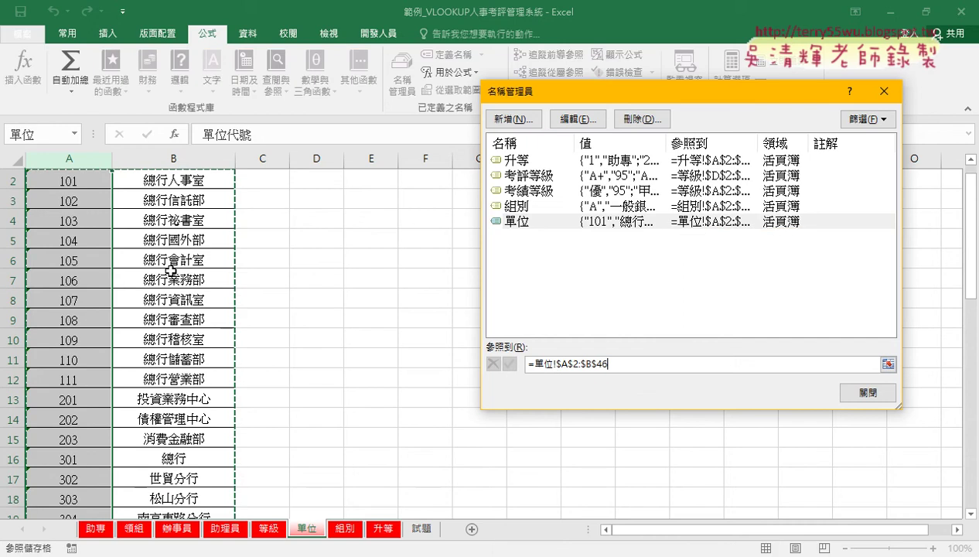
pyautogui.click(547, 207)
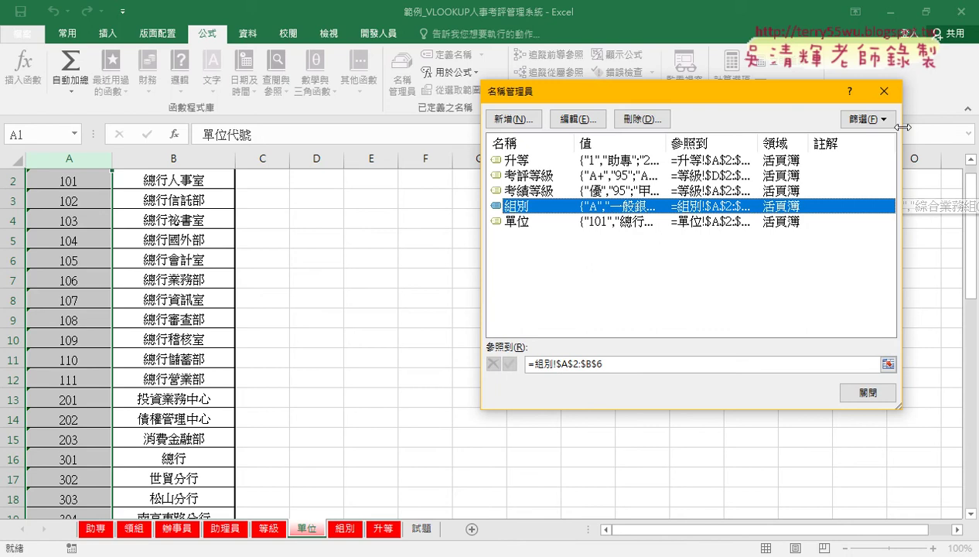
pyautogui.click(884, 91)
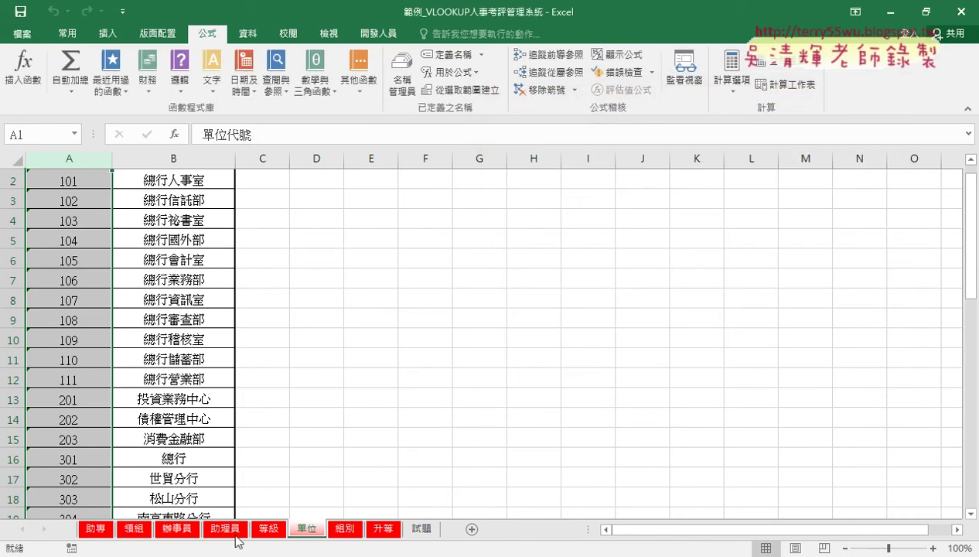
pyautogui.click(95, 529)
# Step: Review the 組別 and 升等 lookup tables, returning to 助專 after each
pyautogui.click(272, 220)
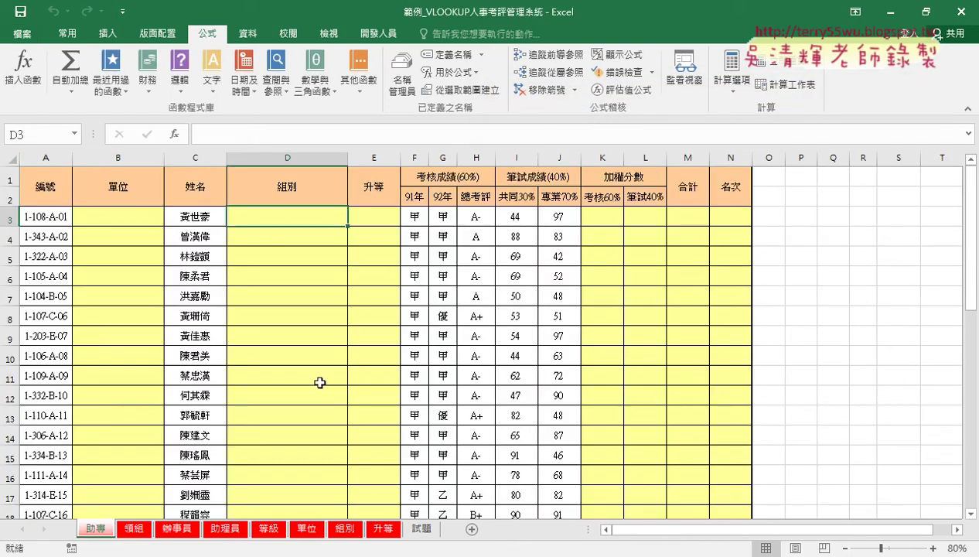
pyautogui.click(348, 532)
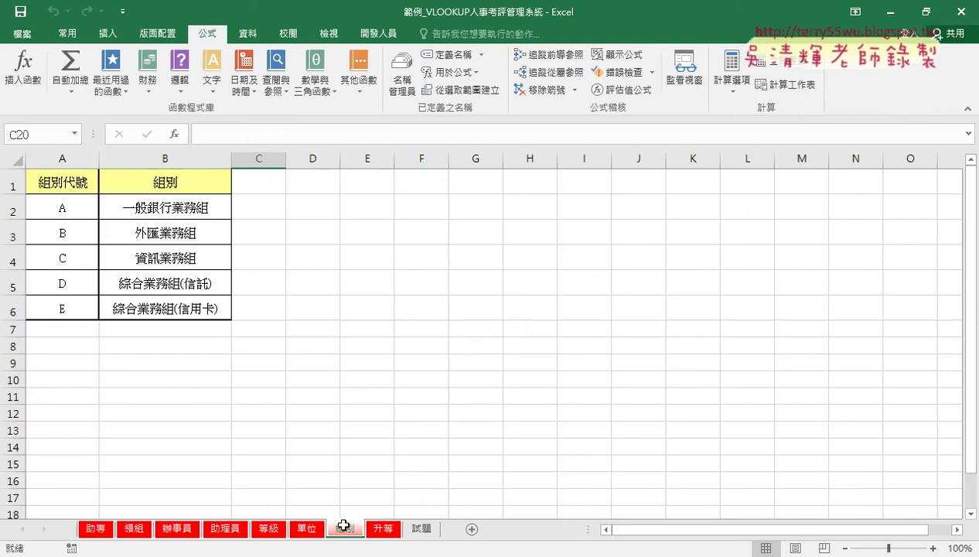
pyautogui.click(89, 533)
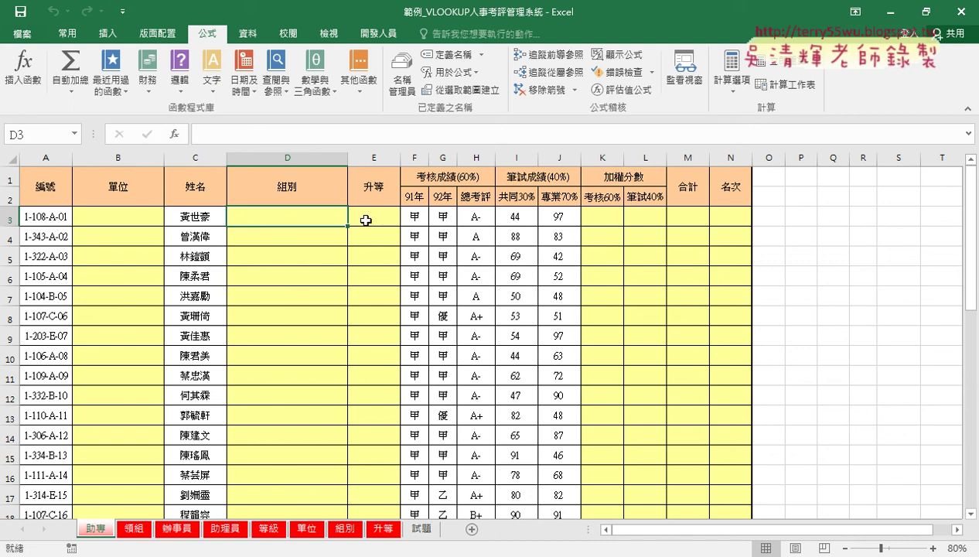
pyautogui.click(385, 529)
pyautogui.click(93, 530)
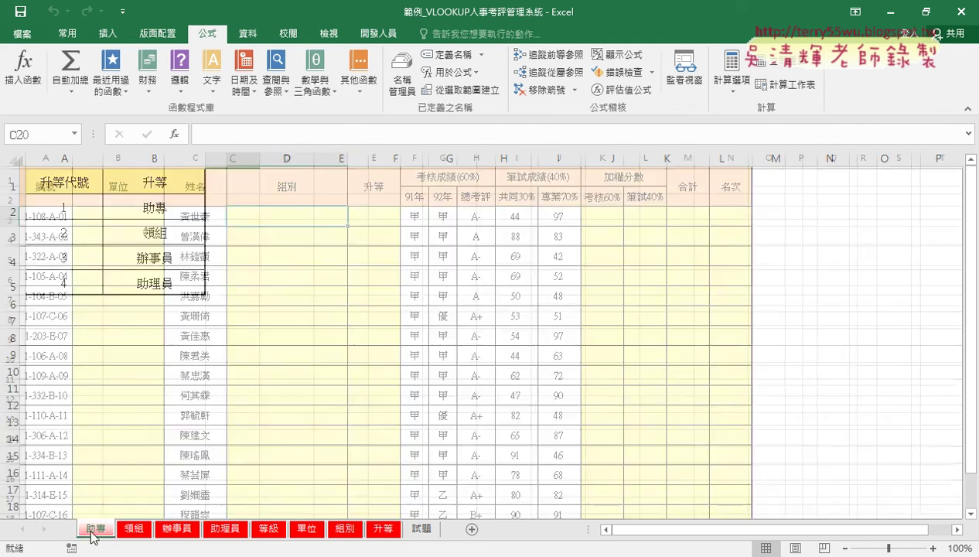
# Step: Select cell B3 on 助專 for the first unit formula
pyautogui.scroll(-4, 33, 360)
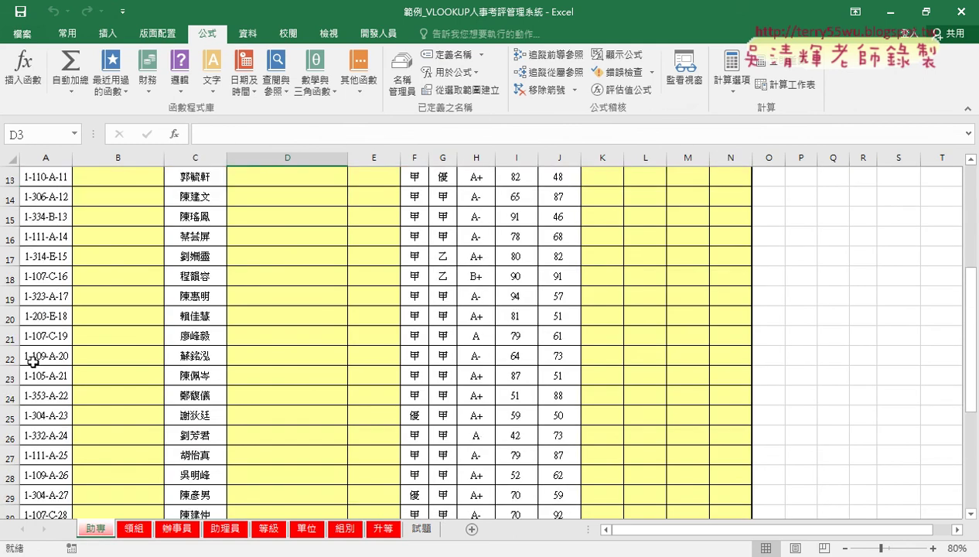
pyautogui.scroll(2, 32, 360)
pyautogui.scroll(2, 15, 328)
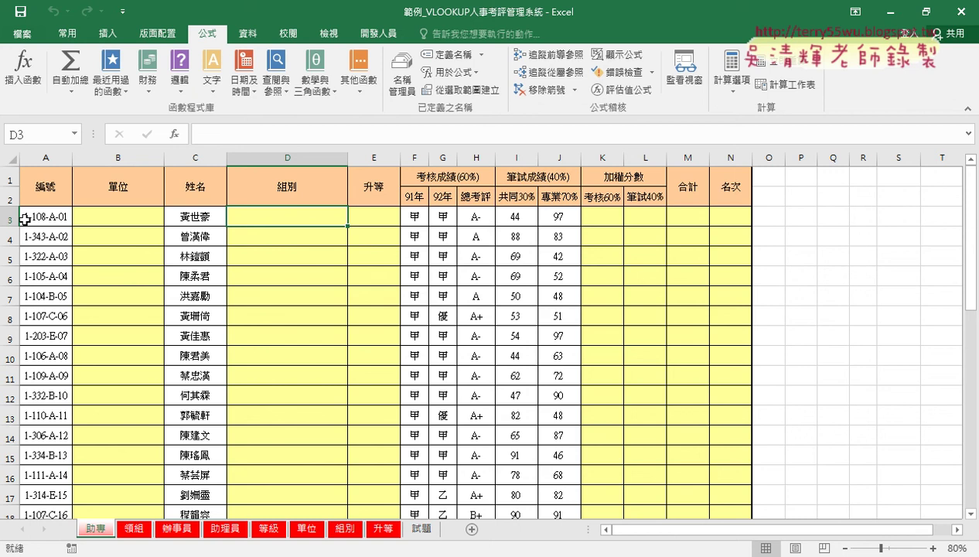
pyautogui.click(377, 217)
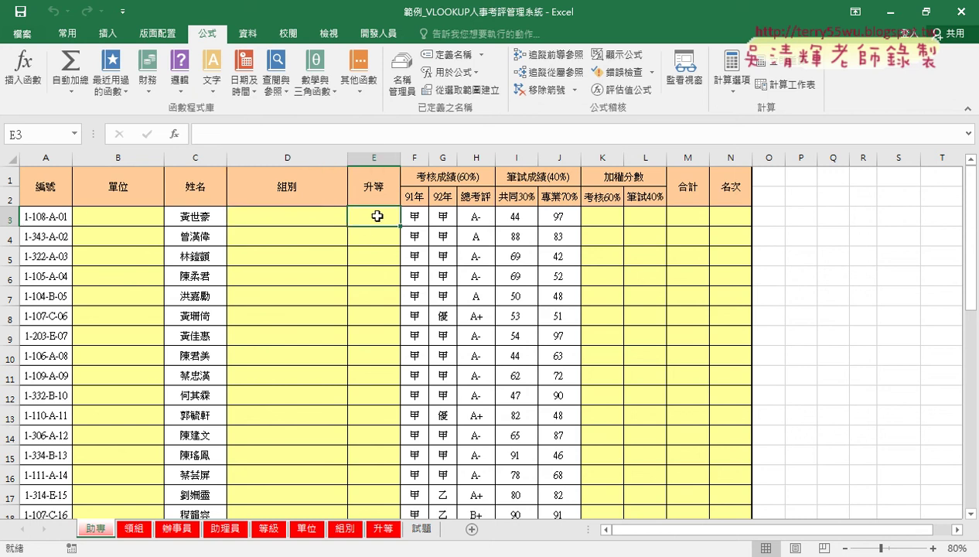
pyautogui.click(149, 214)
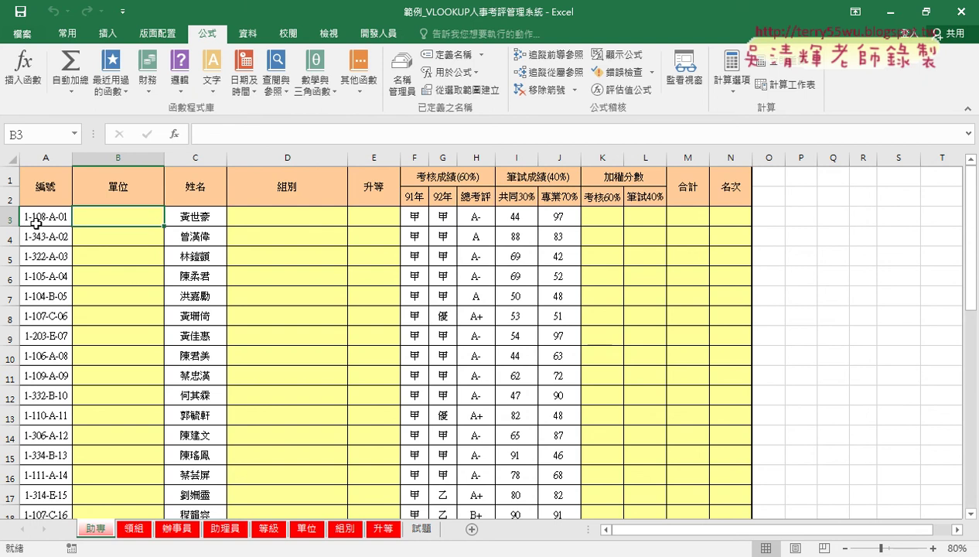
# Step: Enter =MID(A3,3,3) in B3 from the 文字 functions so it returns unit code 108
pyautogui.click(175, 134)
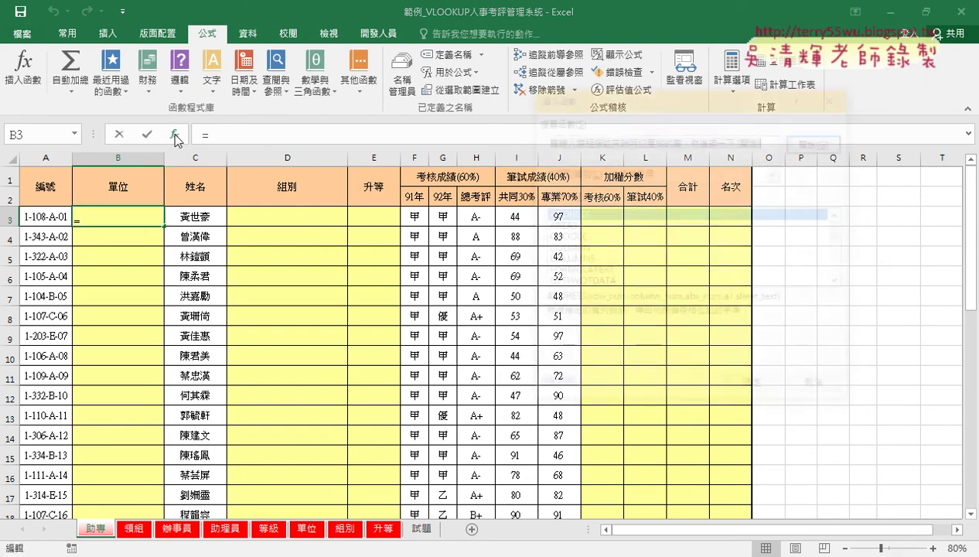
pyautogui.click(656, 171)
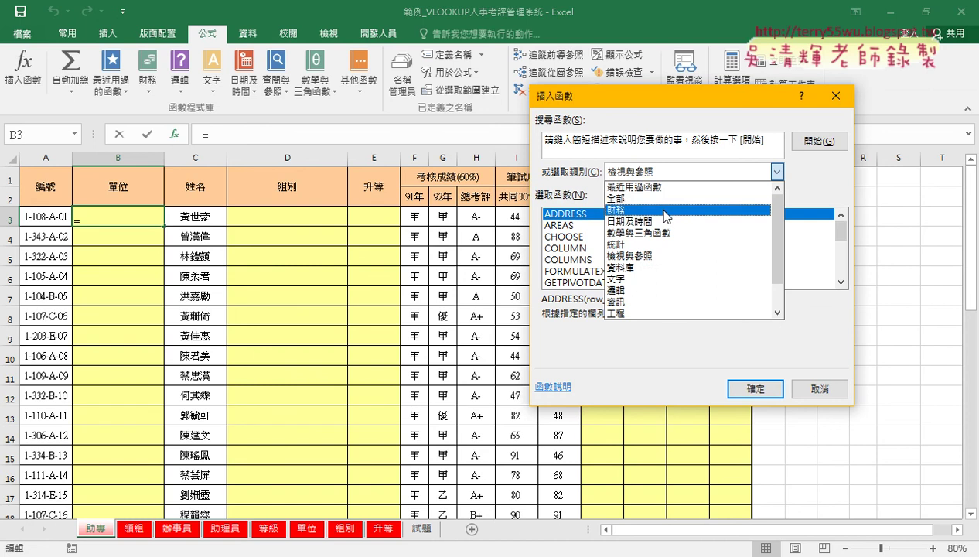
pyautogui.click(662, 278)
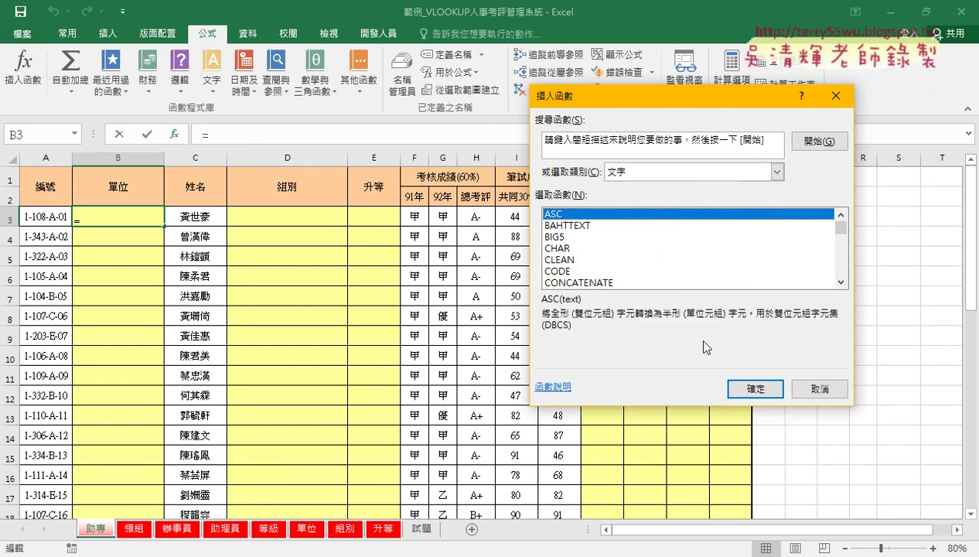
pyautogui.click(841, 282)
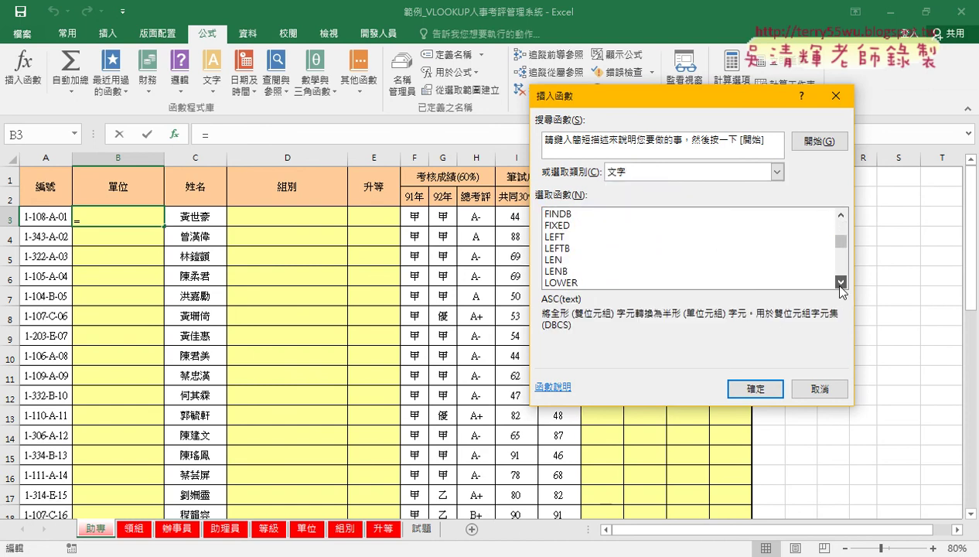
pyautogui.doubleClick(585, 251)
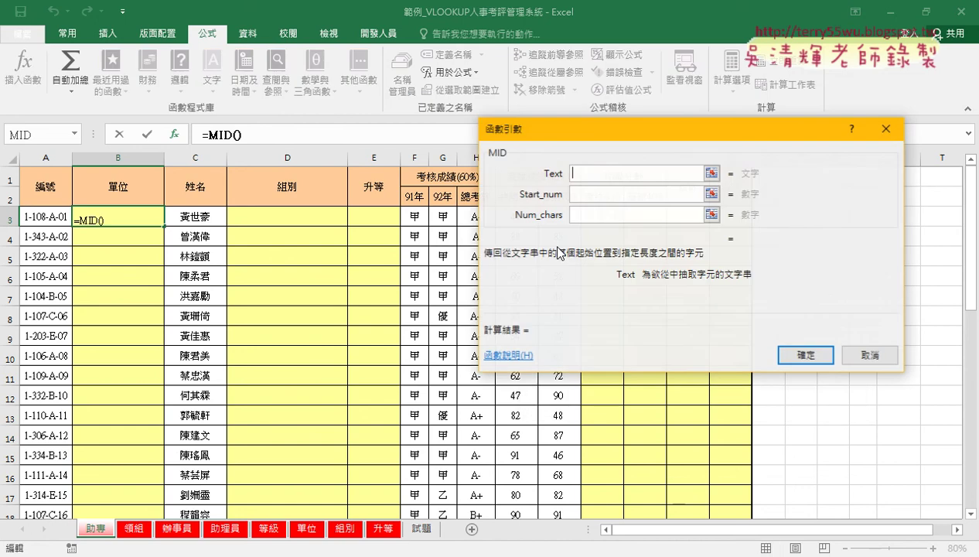
pyautogui.click(45, 217)
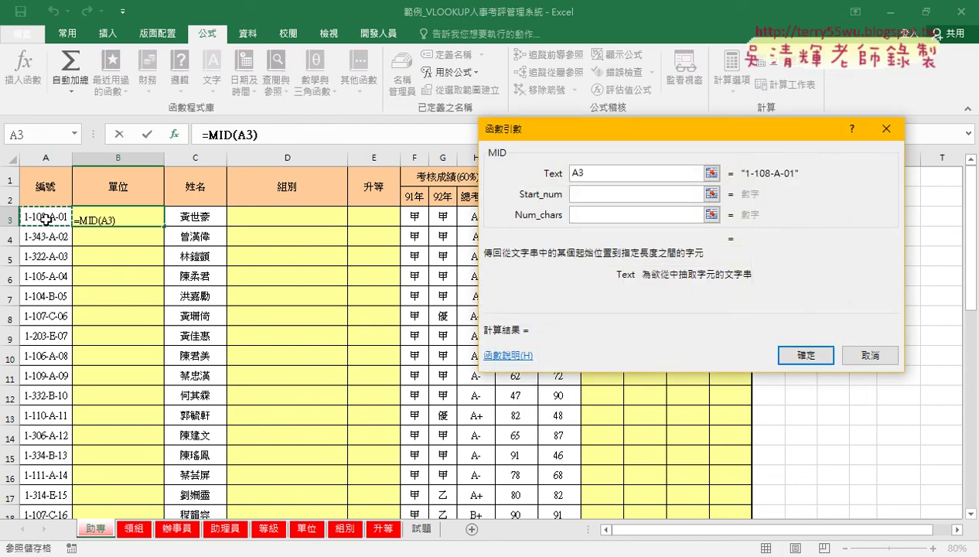
pyautogui.click(588, 195)
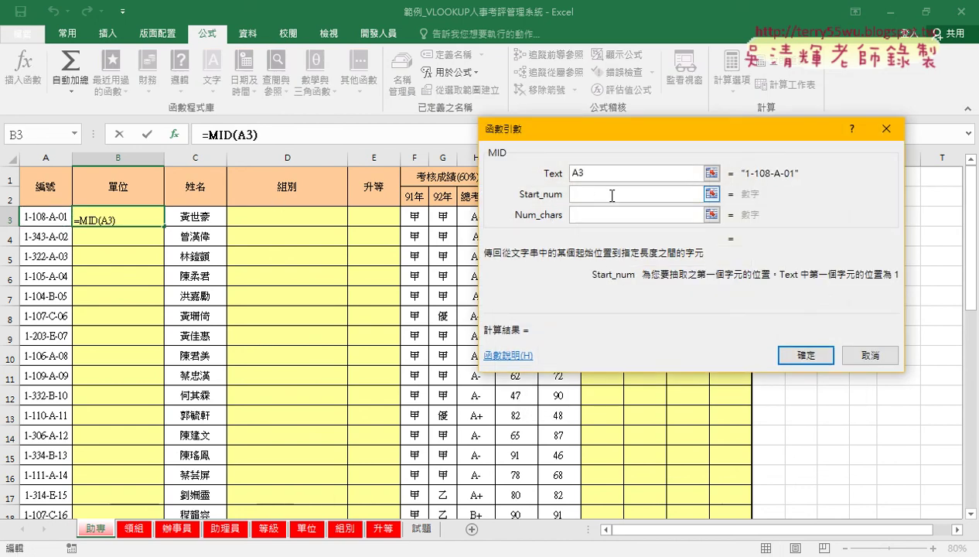
pyautogui.write('3')
pyautogui.press('Tab')
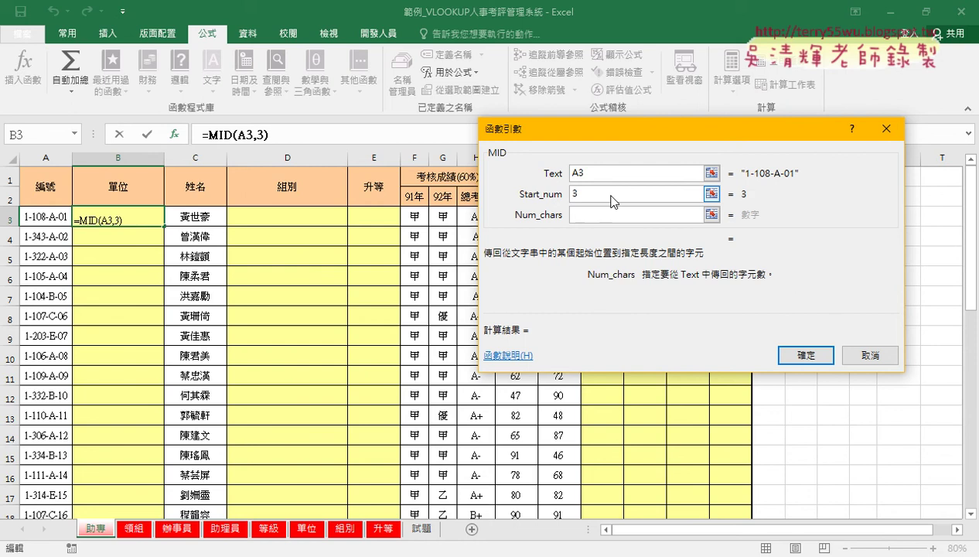
pyautogui.write('3')
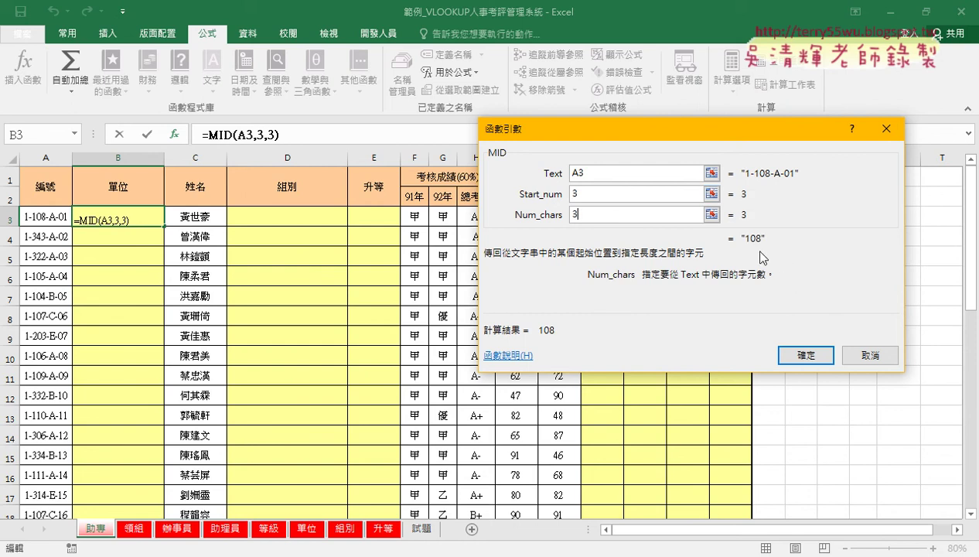
pyautogui.click(806, 355)
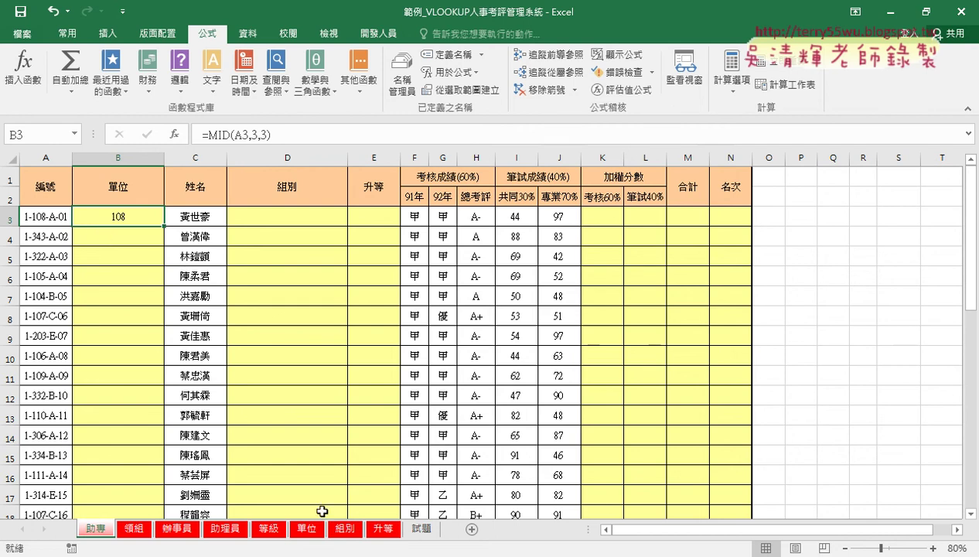
# Step: Cut MID(A3,3,3) from B3's formula and insert a blank VLOOKUP from 檢視與參照
pyautogui.moveTo(268, 135); pyautogui.dragTo(222, 134)
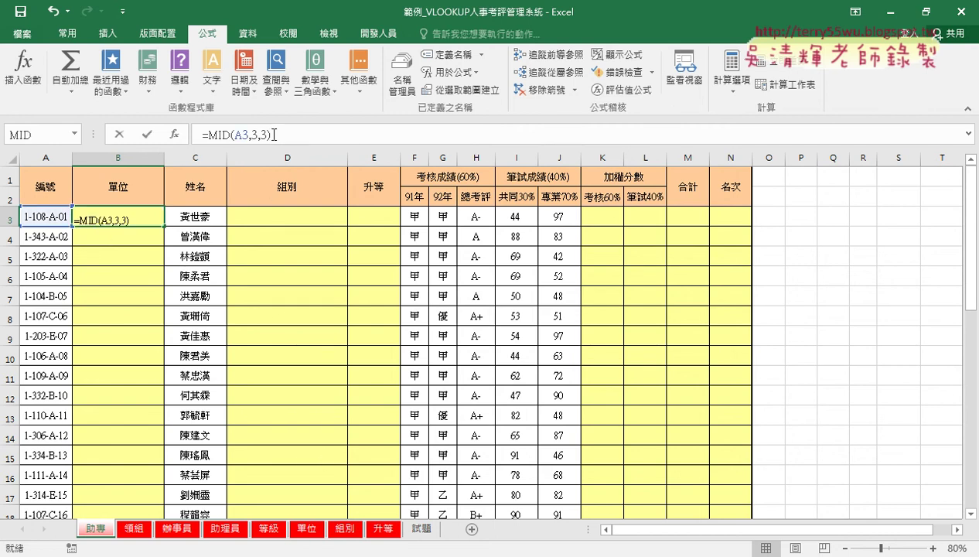
pyautogui.rightClick(211, 133)
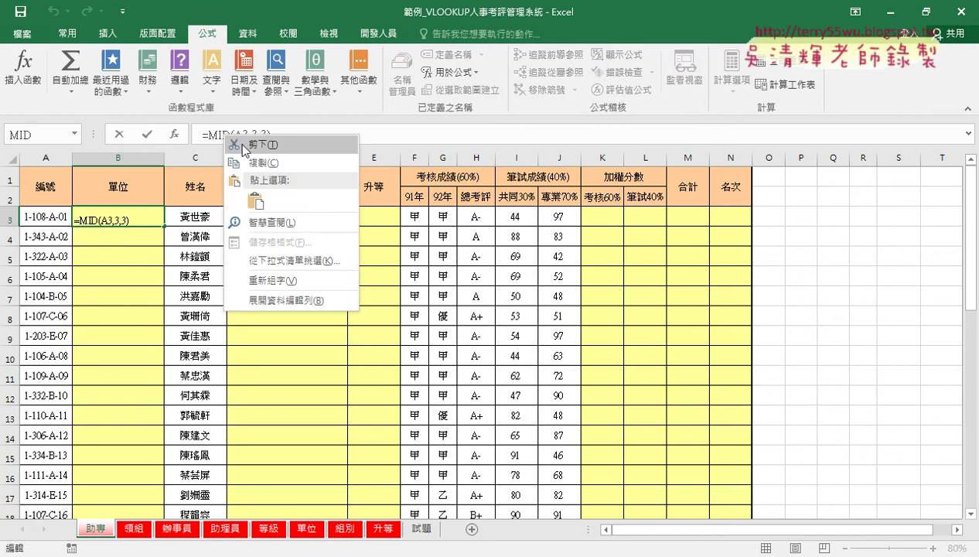
pyautogui.click(246, 144)
pyautogui.click(176, 139)
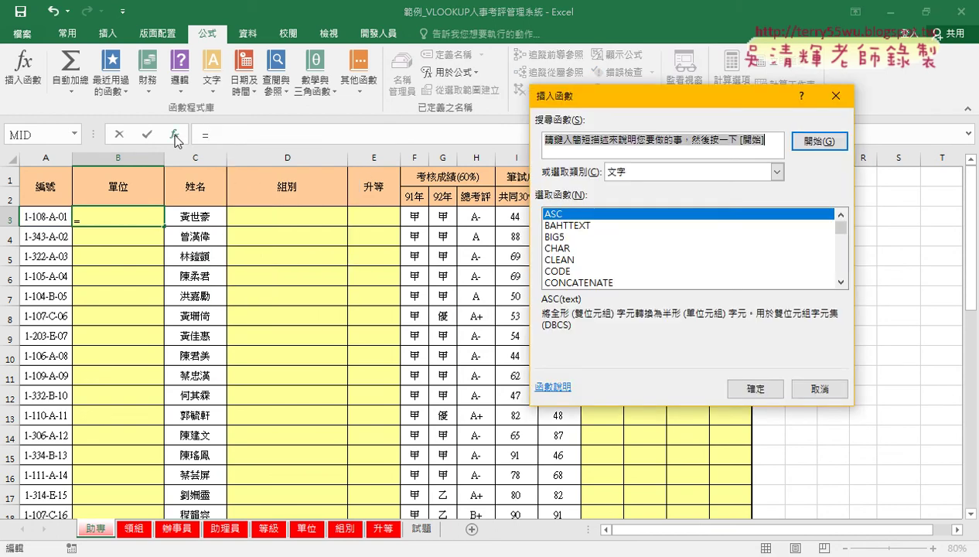
pyautogui.click(777, 172)
pyautogui.click(658, 256)
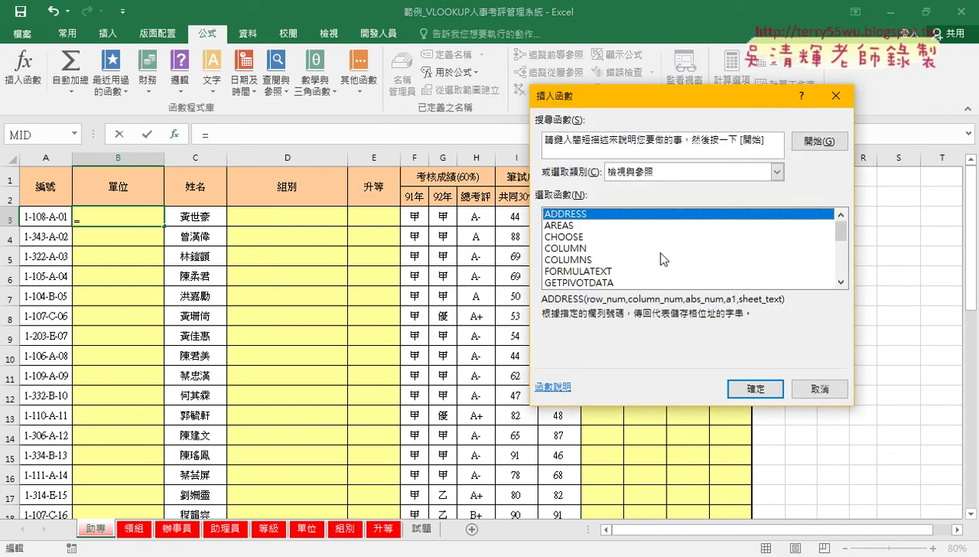
pyautogui.moveTo(841, 232); pyautogui.dragTo(840, 262)
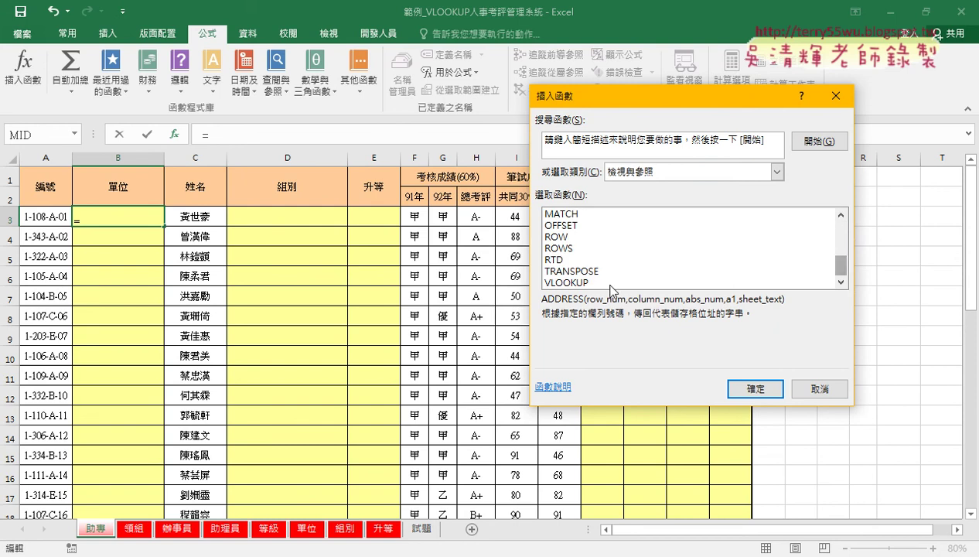
pyautogui.doubleClick(560, 281)
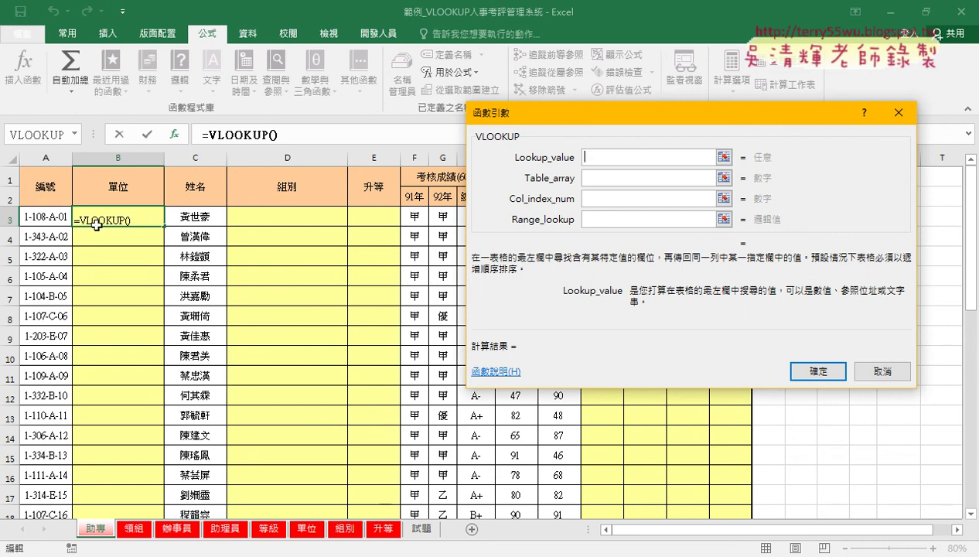
# Step: Set VLOOKUP's lookup value to MID(A3,3,3) and its table array to the 單位 name
pyautogui.write('MID(A3,3,3)')
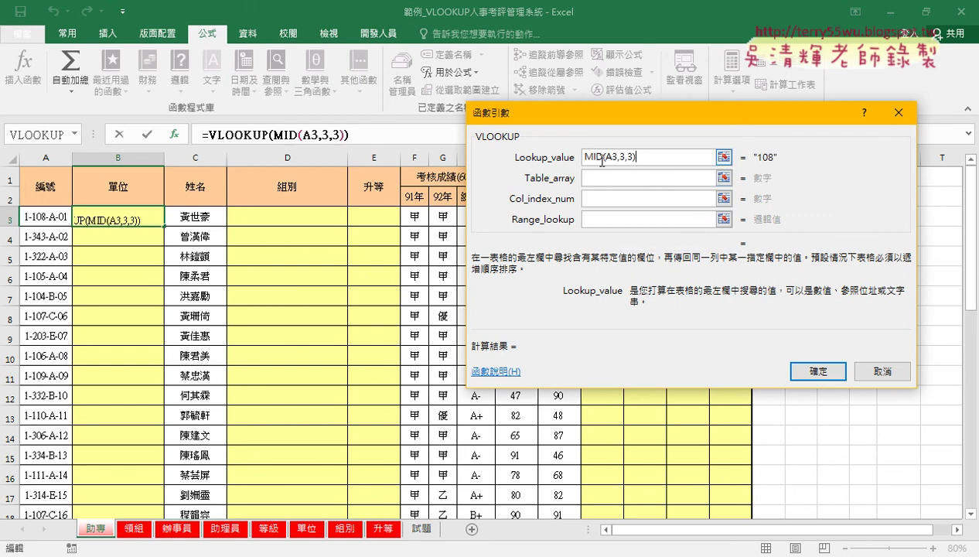
pyautogui.click(619, 177)
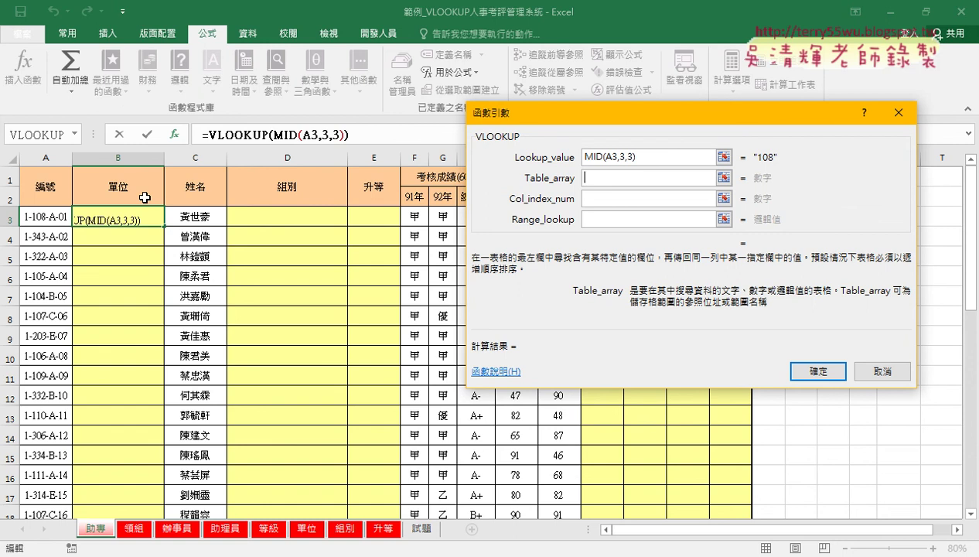
pyautogui.press('F3')
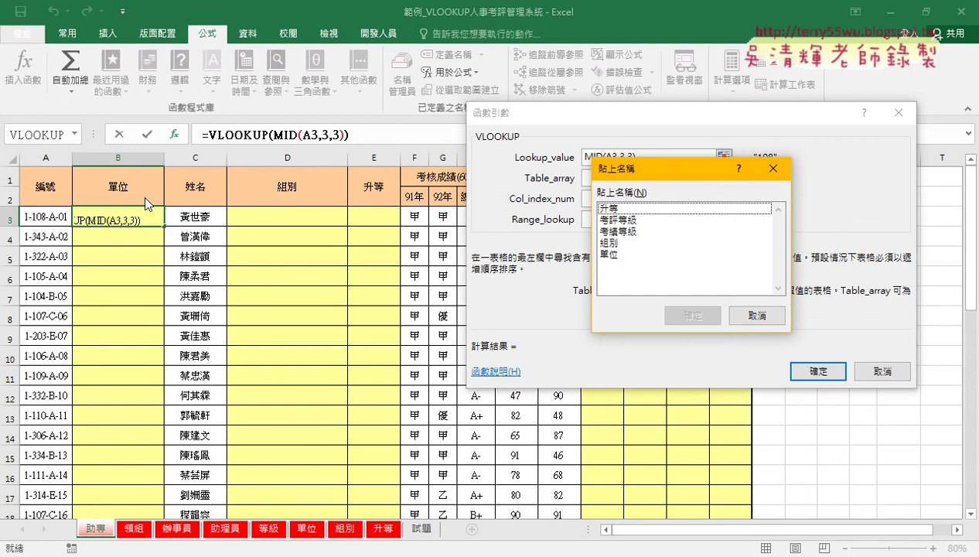
pyautogui.click(623, 255)
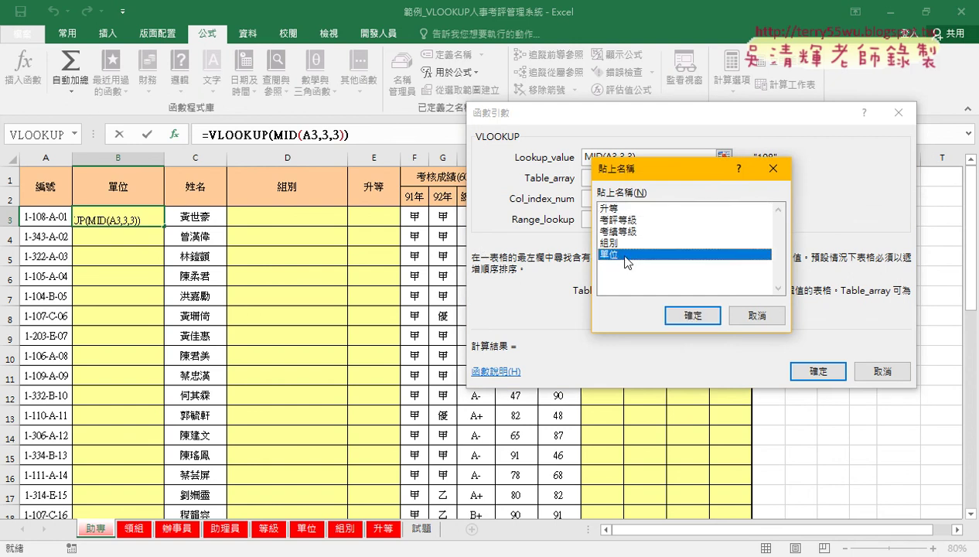
pyautogui.click(681, 316)
# Step: Enter column 2 and exact match 0, then confirm so B3 shows 總行審查部
pyautogui.click(607, 199)
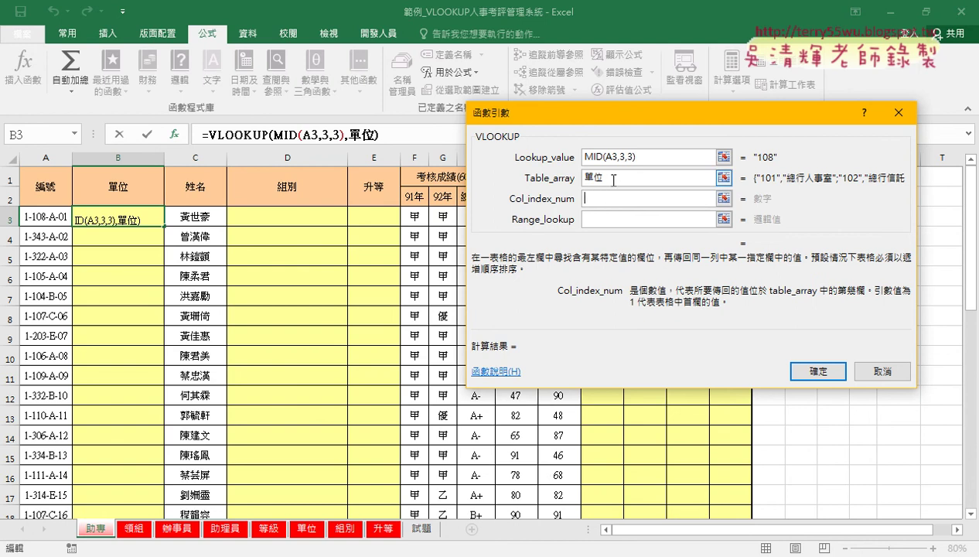
pyautogui.click(606, 178)
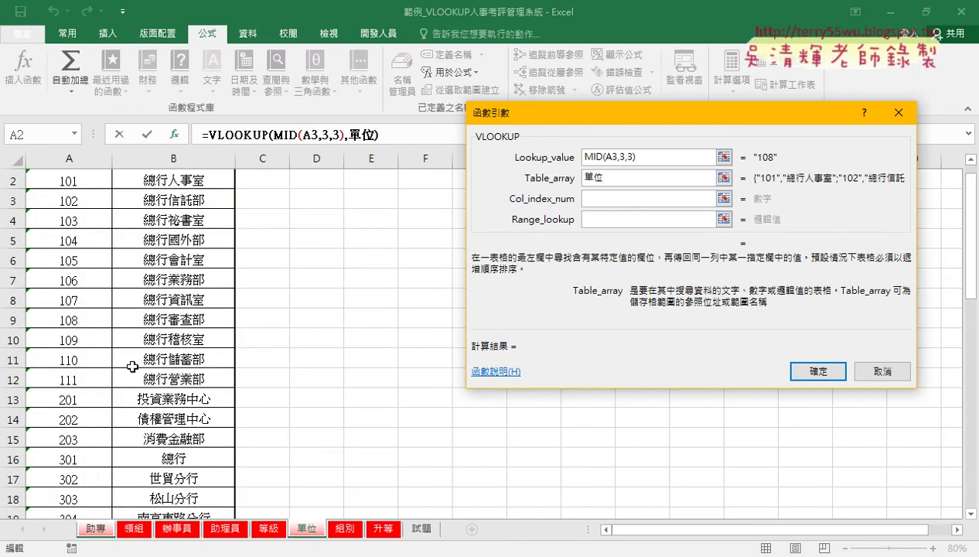
pyautogui.scroll(1, 136, 363)
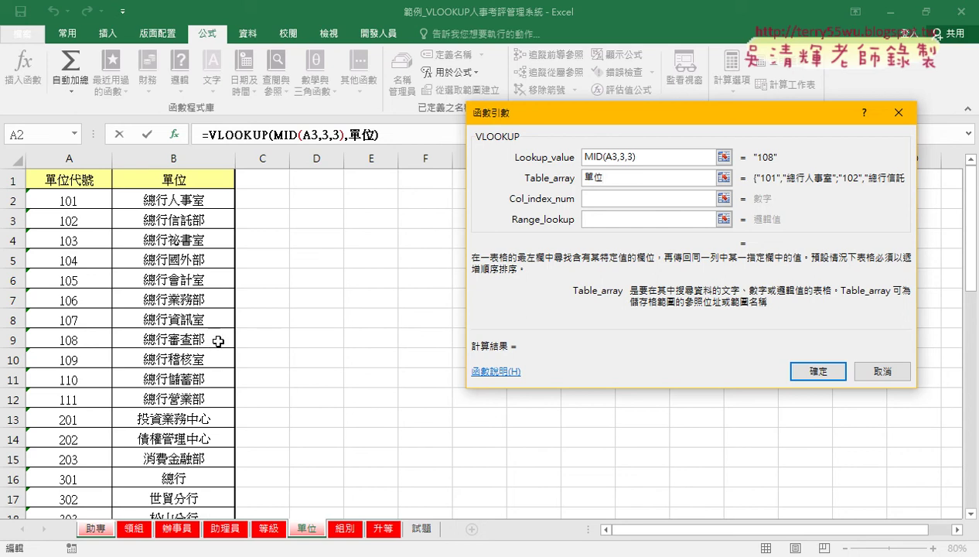
pyautogui.click(628, 200)
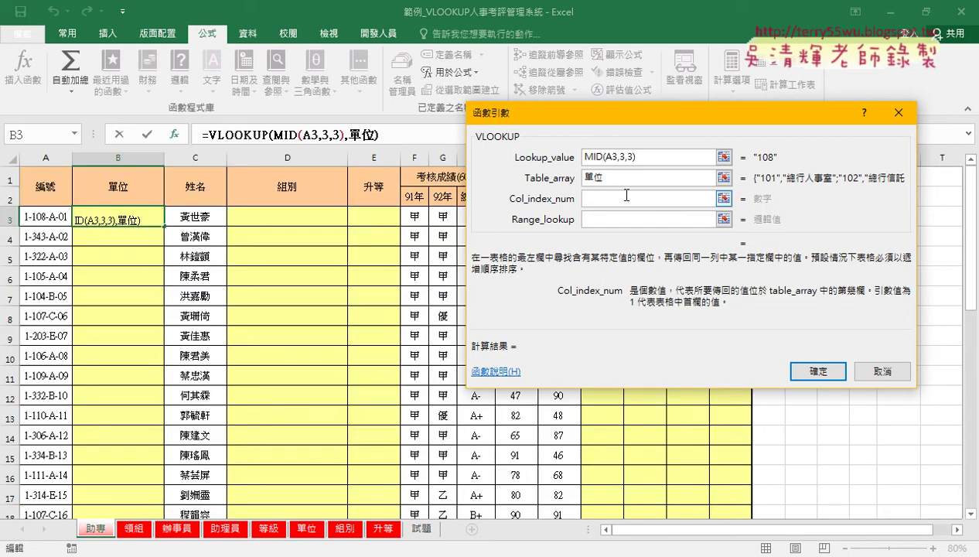
pyautogui.click(626, 177)
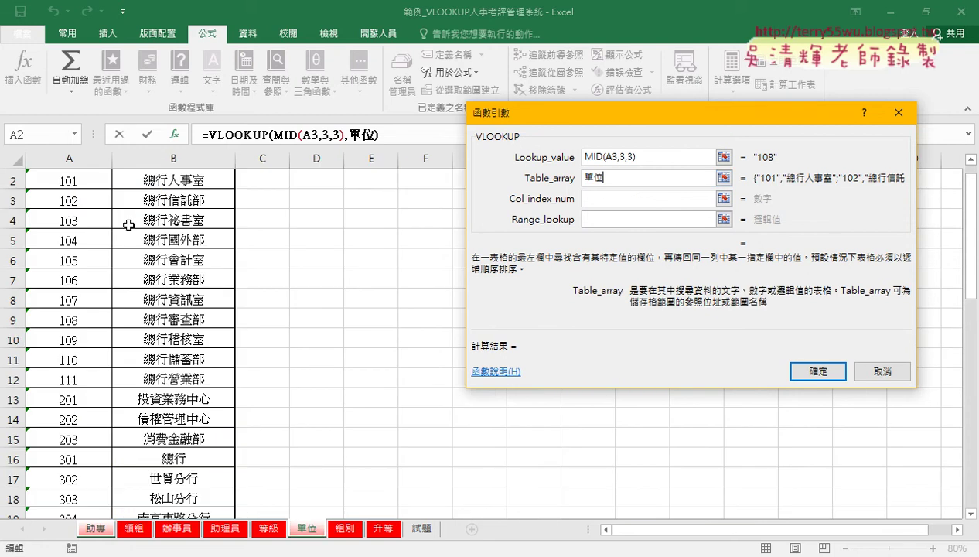
pyautogui.click(617, 198)
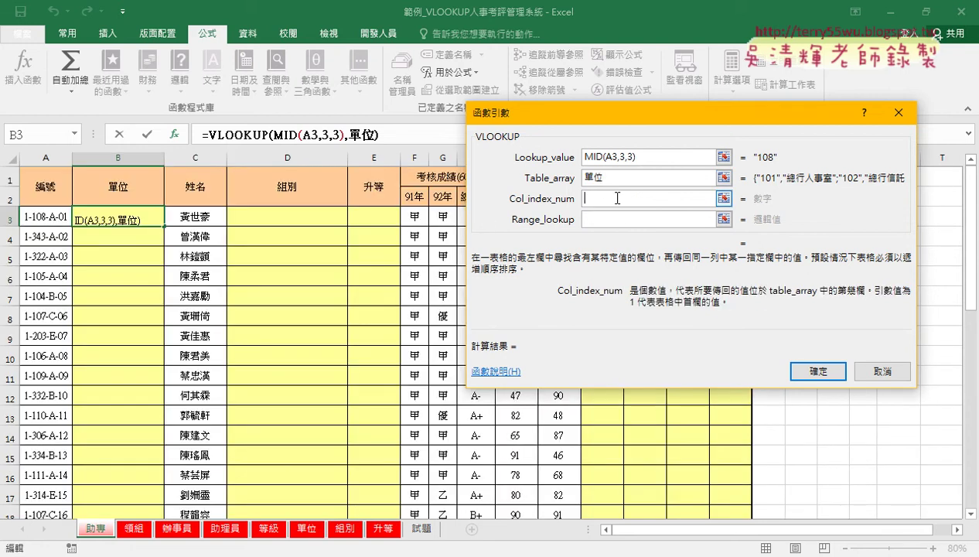
pyautogui.write('2')
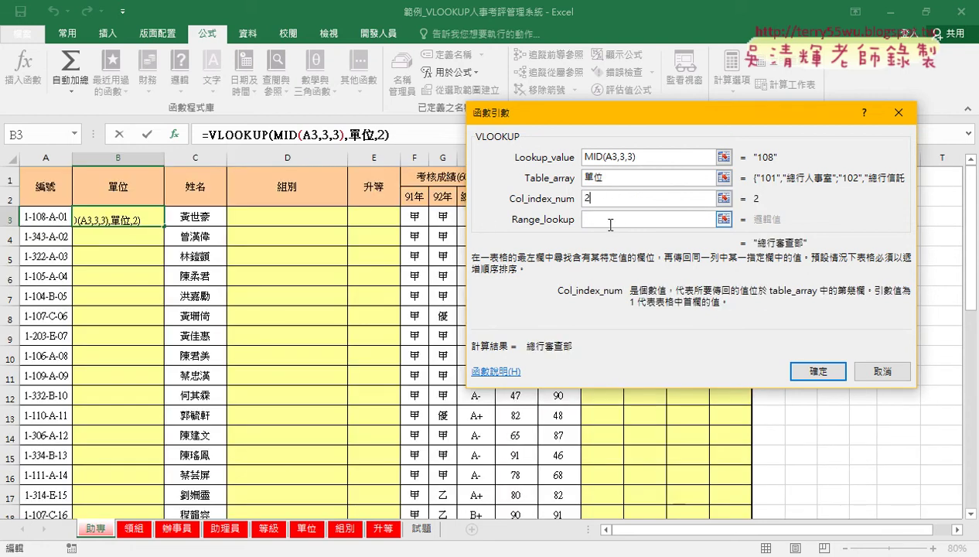
pyautogui.click(610, 220)
pyautogui.write('0')
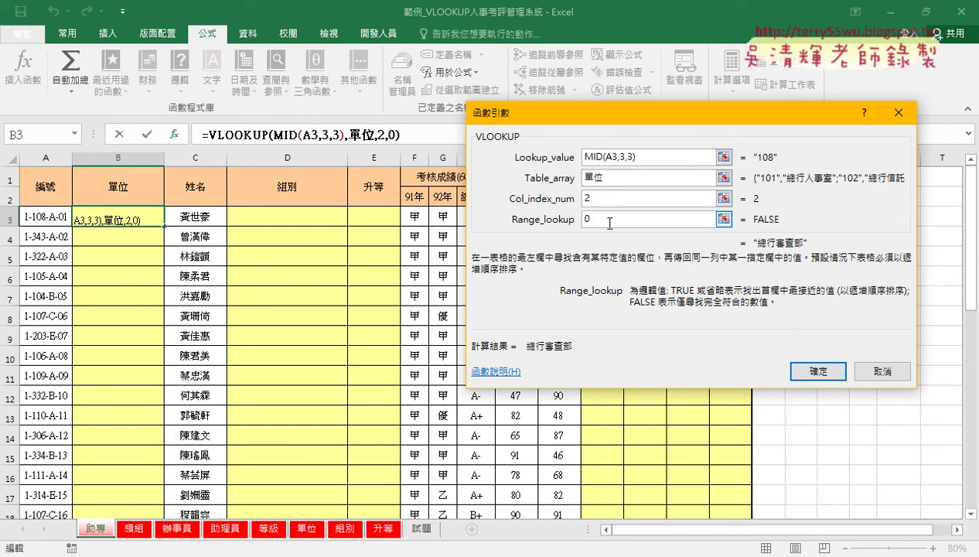
pyautogui.click(812, 363)
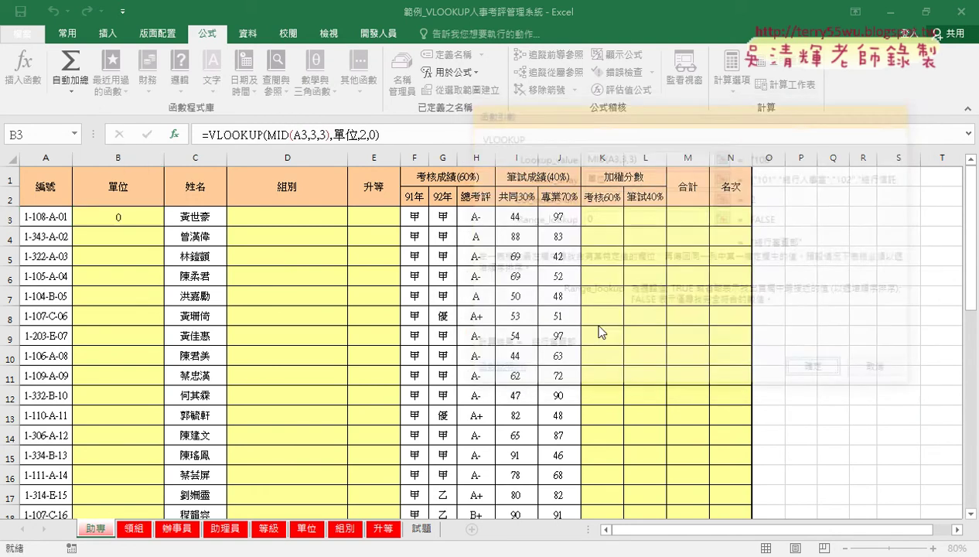
# Step: Fill the 單位 lookup down the column and insert a MID function into D3
pyautogui.doubleClick(163, 225)
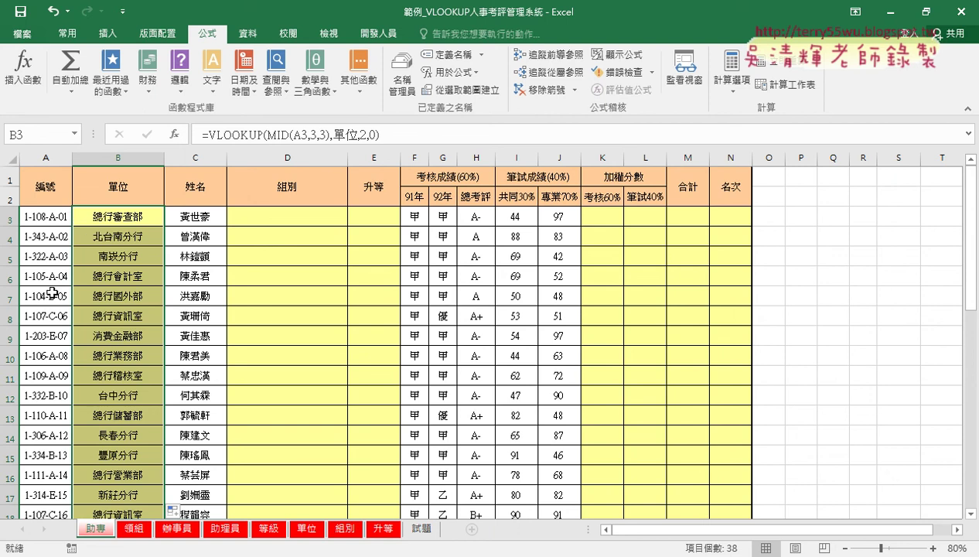
pyautogui.click(290, 222)
pyautogui.click(175, 134)
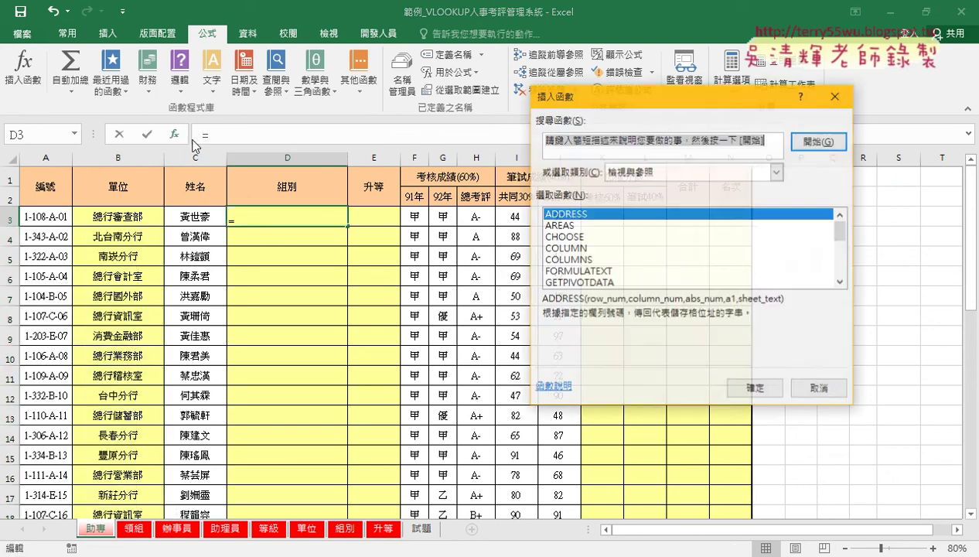
pyautogui.click(677, 178)
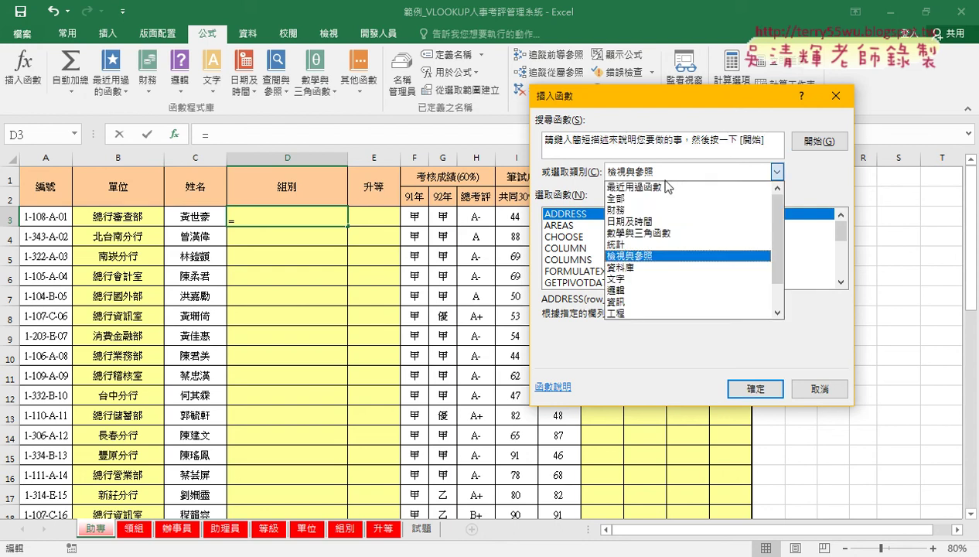
pyautogui.click(659, 185)
pyautogui.doubleClick(568, 226)
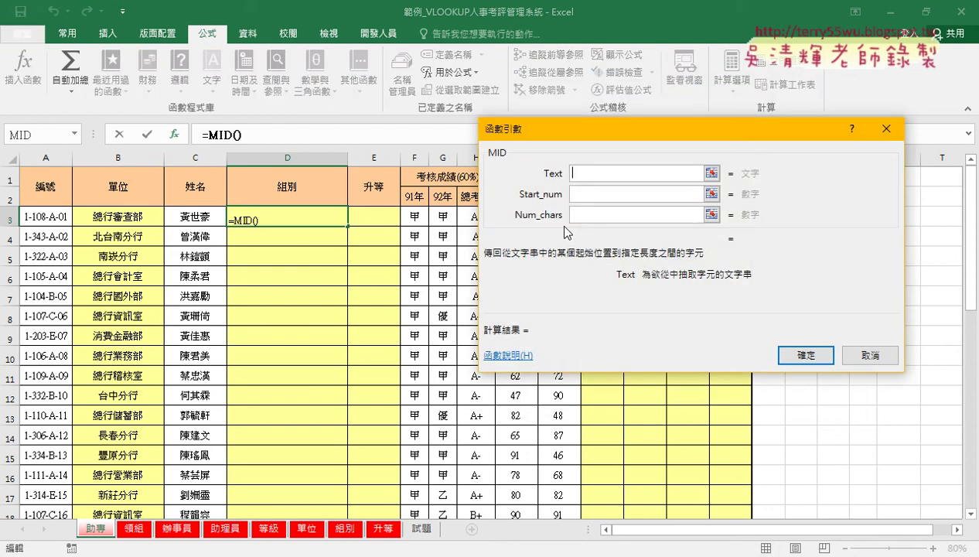
# Step: Give D3's MID the arguments A3, 7 and 1 so it returns group letter A
pyautogui.click(41, 218)
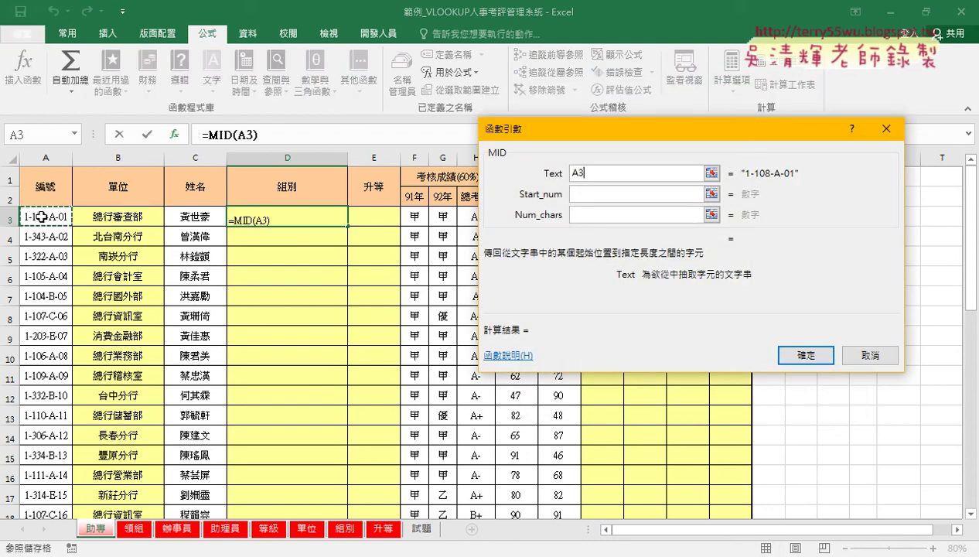
pyautogui.click(598, 196)
pyautogui.write('7')
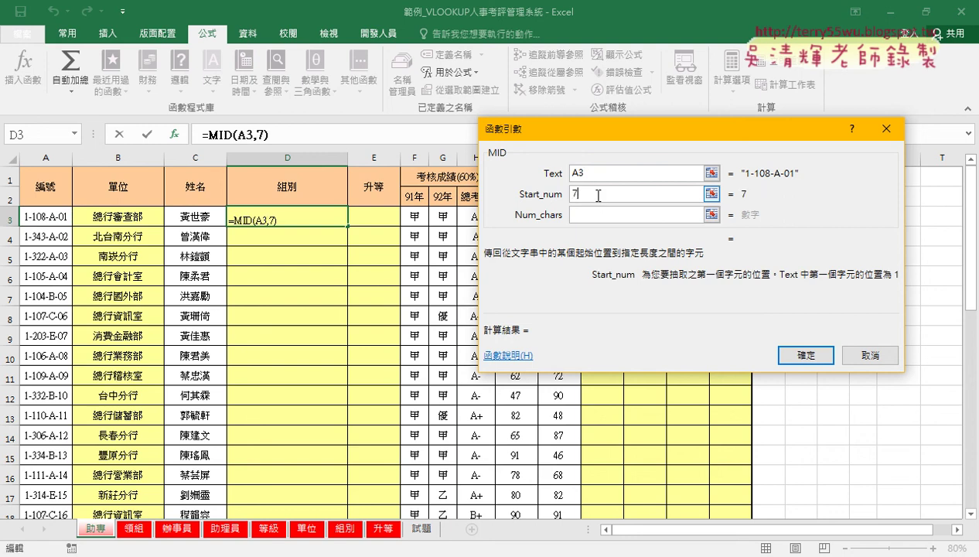
pyautogui.press('Tab')
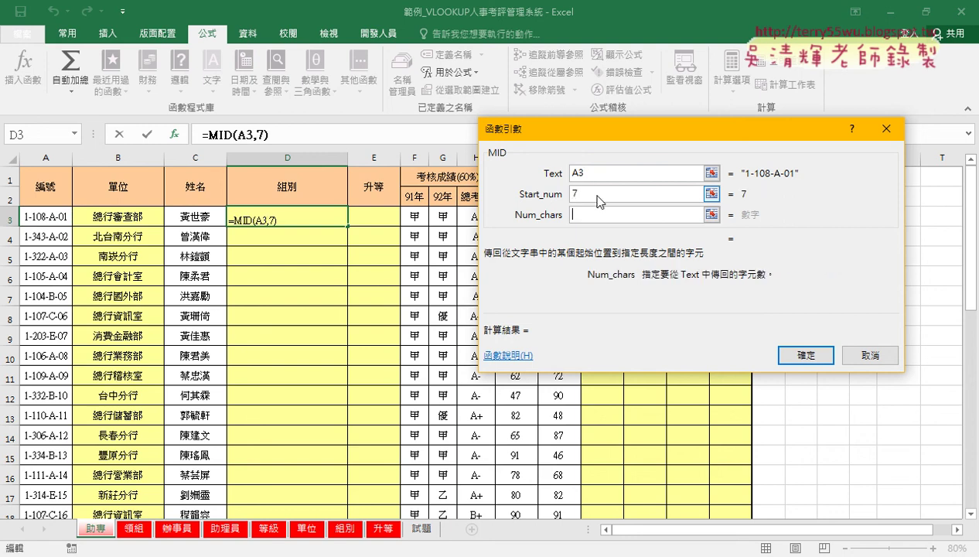
pyautogui.write('1')
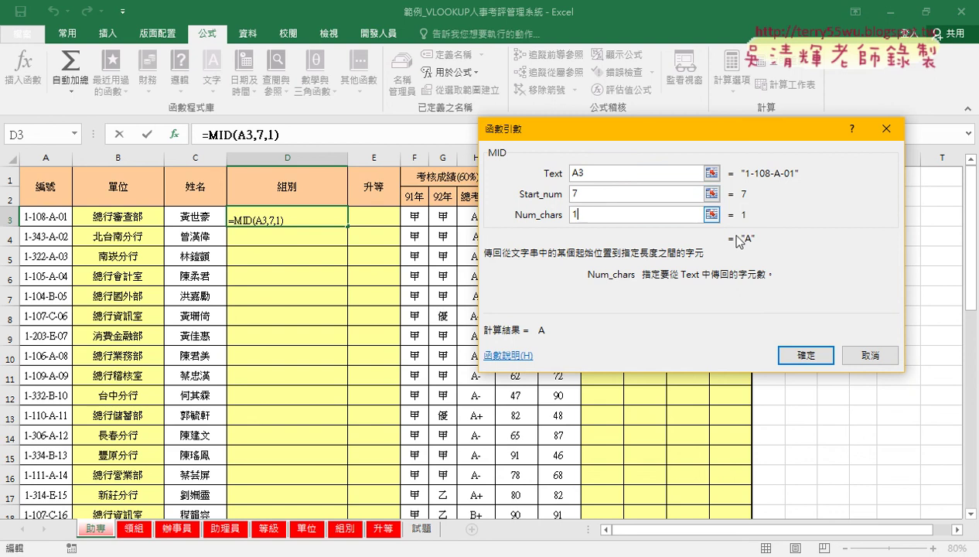
pyautogui.click(805, 355)
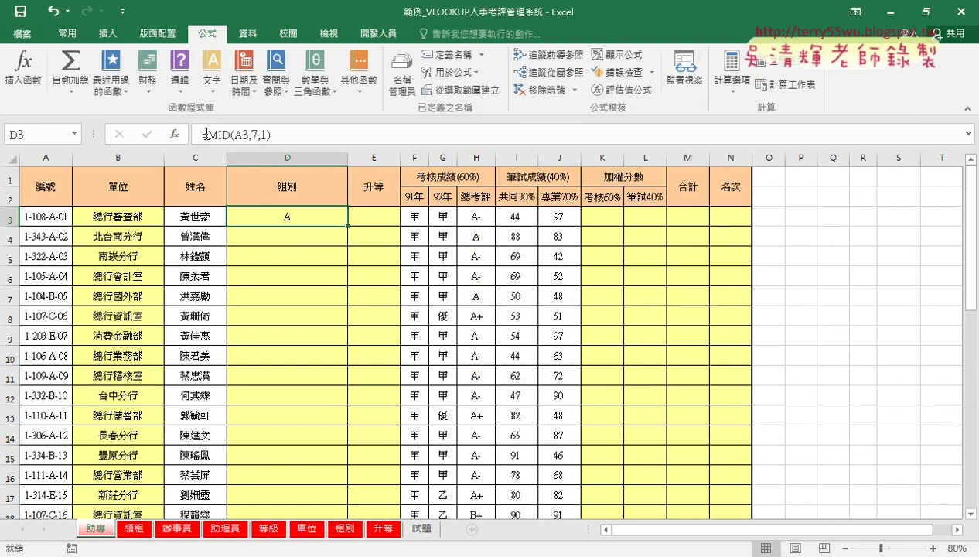
pyautogui.moveTo(207, 134); pyautogui.dragTo(271, 134)
pyautogui.hotkey('ctrl', 'c')
# Step: Build a VLOOKUP in D3 with MID(A3,7,1) as lookup value and the 組別 name as table
pyautogui.press('Delete')
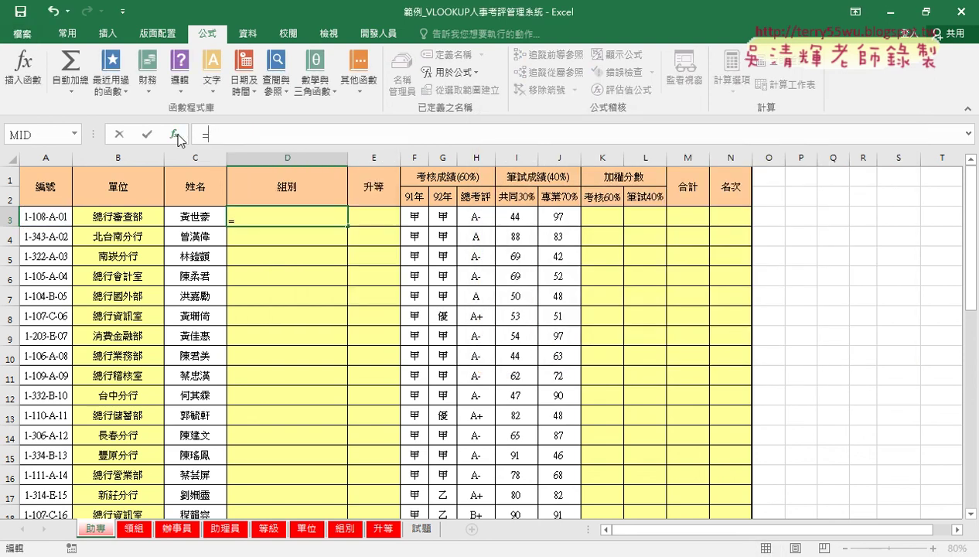
pyautogui.click(177, 136)
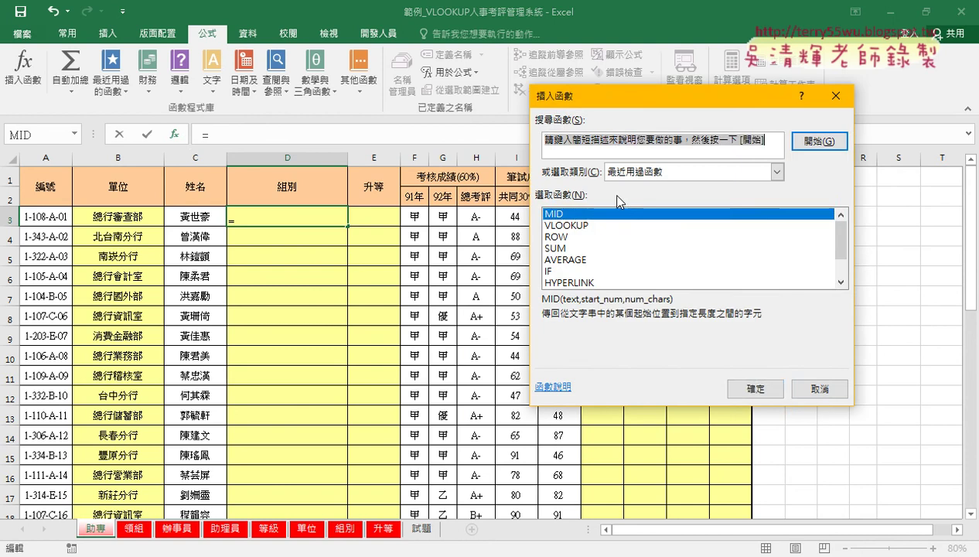
pyautogui.doubleClick(585, 226)
pyautogui.rightClick(595, 157)
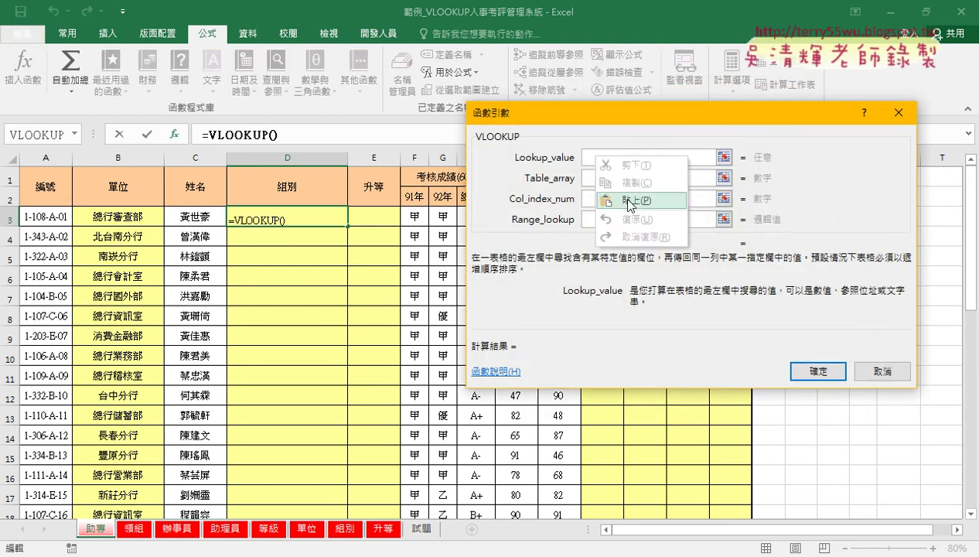
pyautogui.click(631, 202)
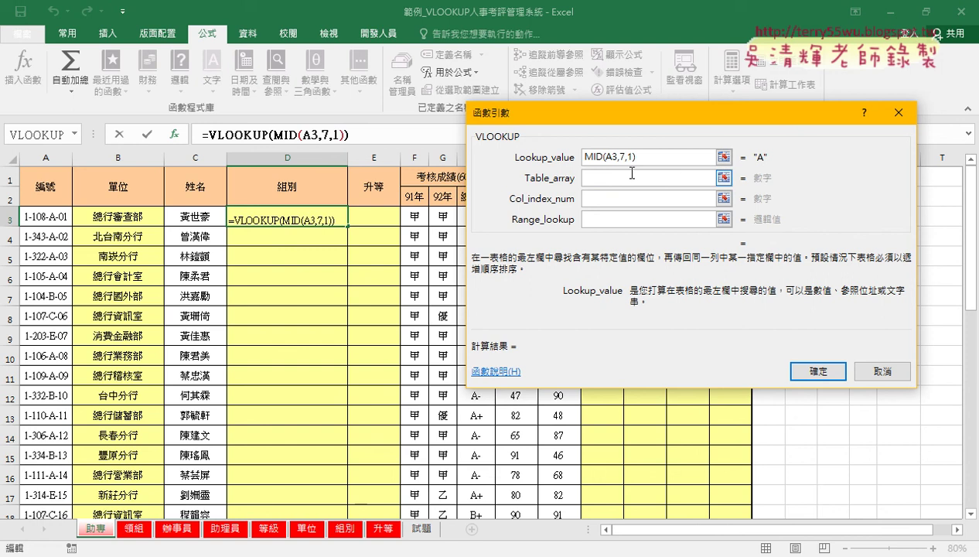
pyautogui.click(631, 176)
pyautogui.press('F3')
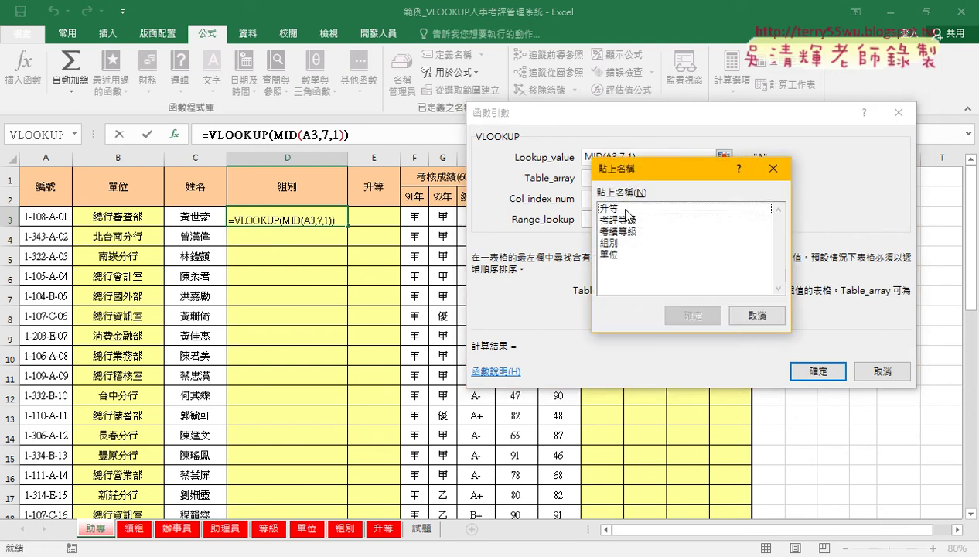
pyautogui.doubleClick(609, 242)
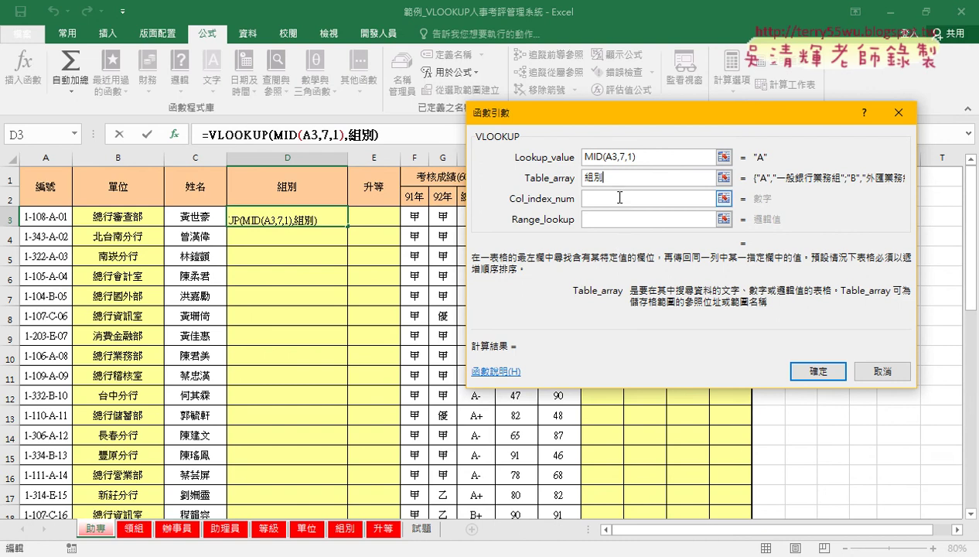
# Step: Enter column 2 and exact match 0, then fill the 組別 formula down the column
pyautogui.click(620, 197)
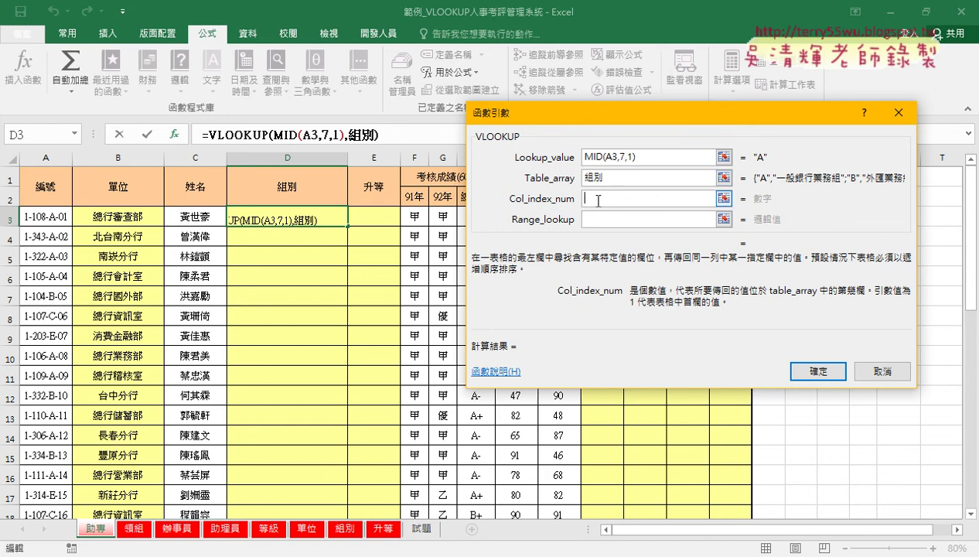
pyautogui.click(617, 178)
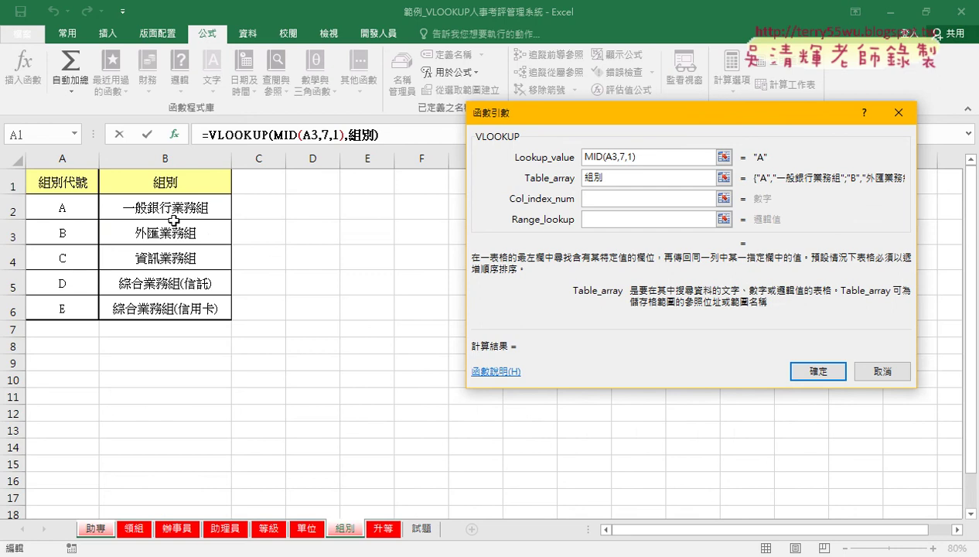
pyautogui.click(610, 200)
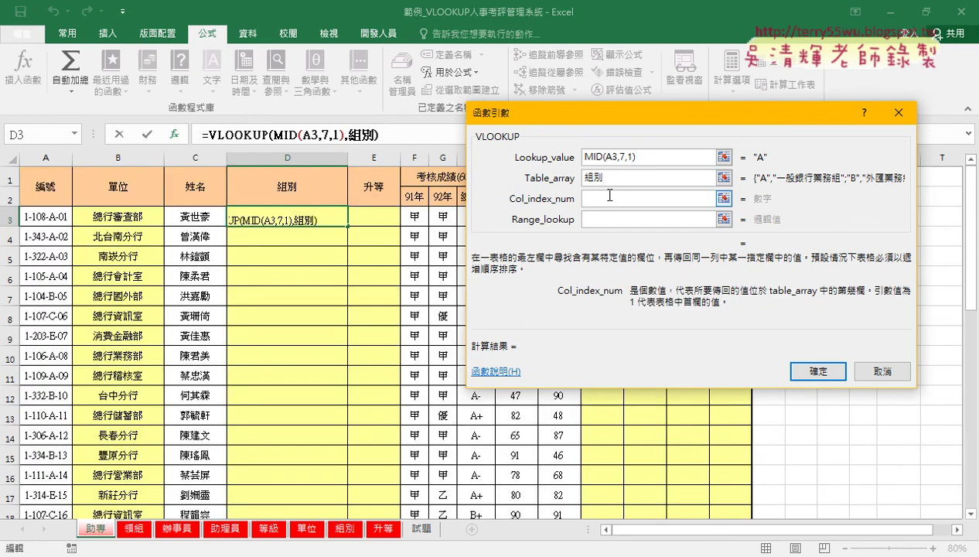
pyautogui.write('2')
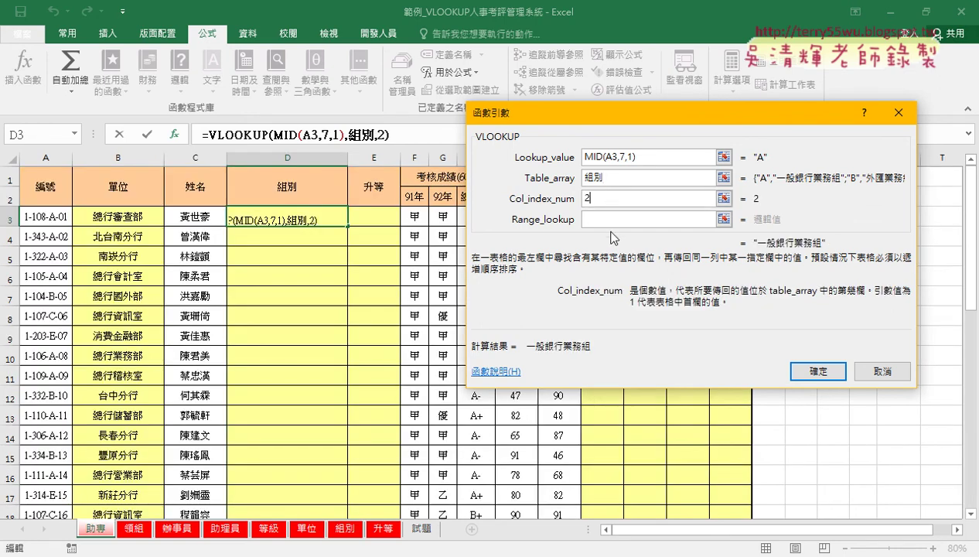
pyautogui.click(610, 220)
pyautogui.write('0')
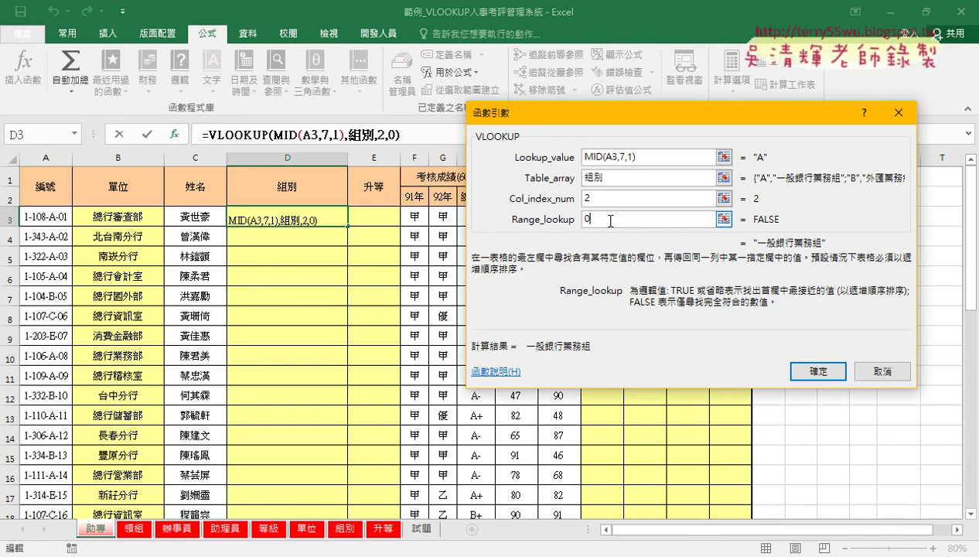
pyautogui.click(812, 371)
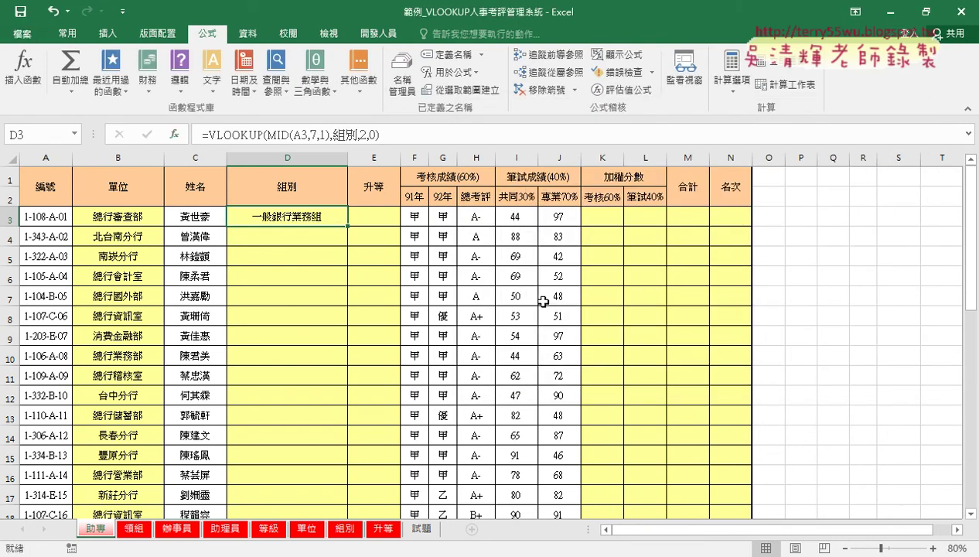
pyautogui.doubleClick(350, 227)
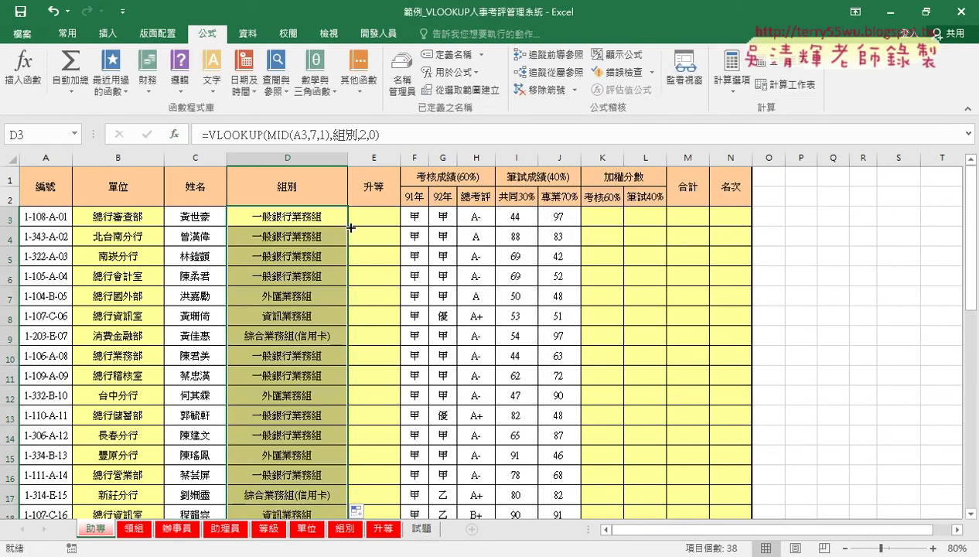
pyautogui.click(371, 218)
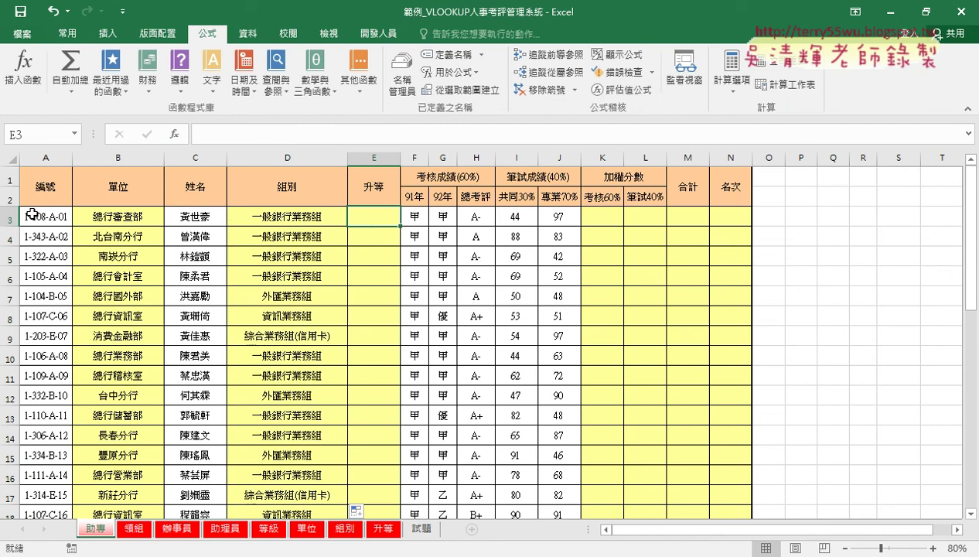
# Step: Insert =LEFT(A3,1) into E3 from the text functions so it returns 1
pyautogui.click(179, 137)
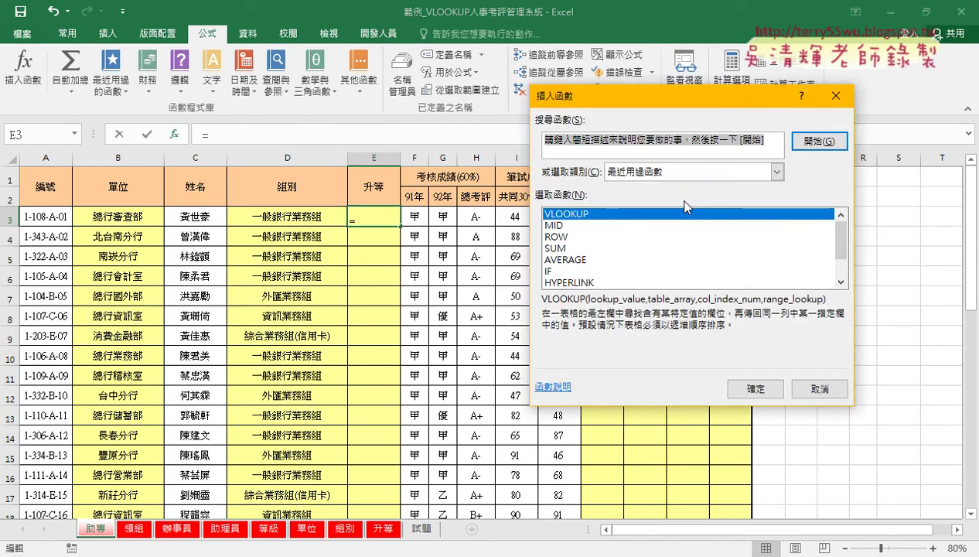
pyautogui.click(681, 171)
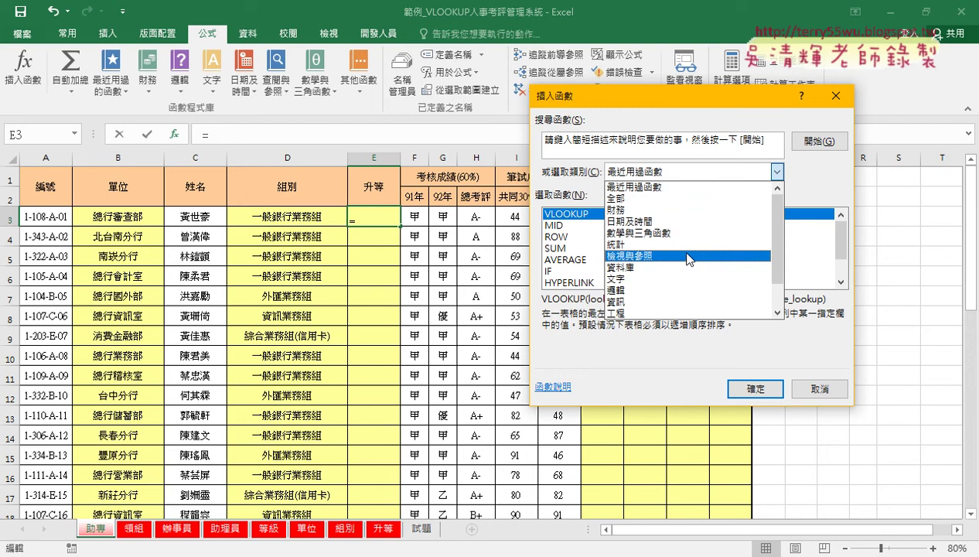
pyautogui.click(681, 278)
pyautogui.click(841, 282)
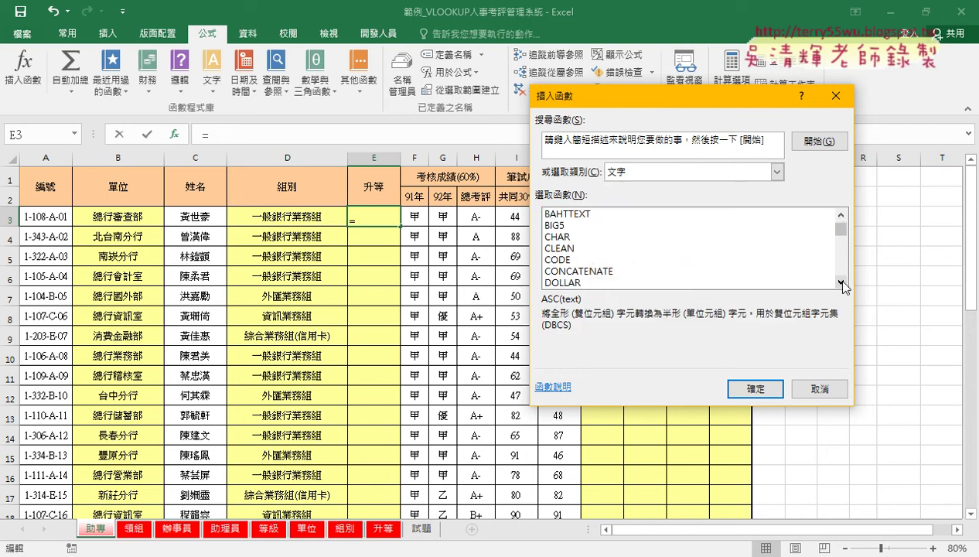
pyautogui.click(841, 282)
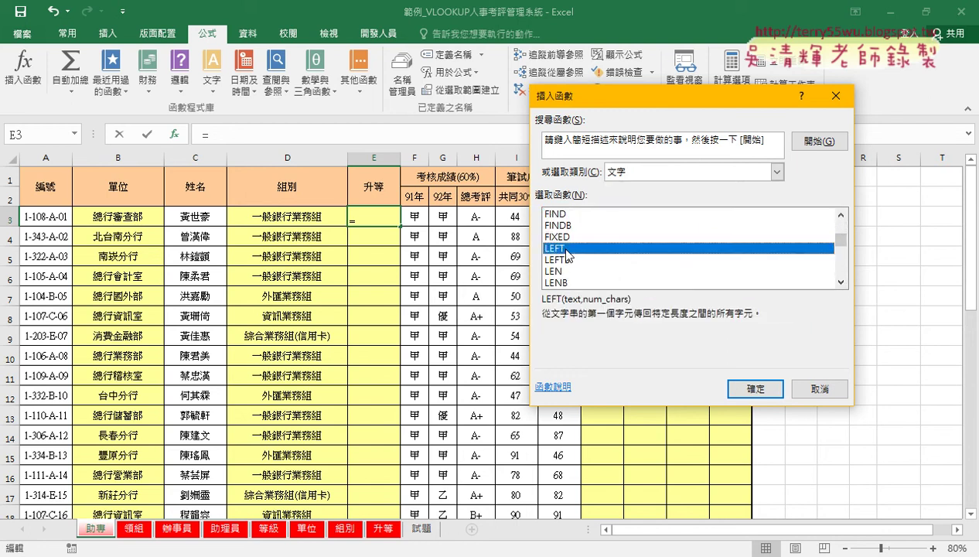
pyautogui.doubleClick(560, 248)
pyautogui.click(42, 215)
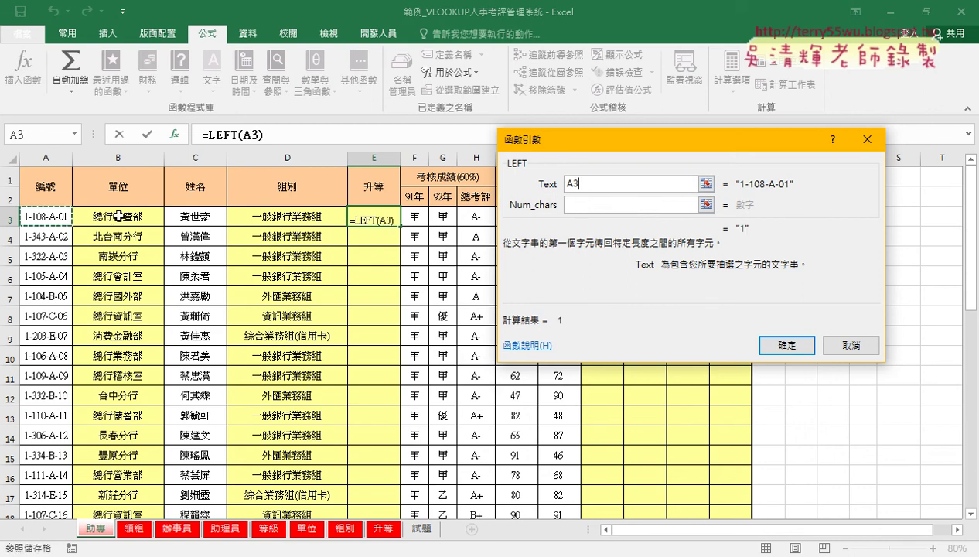
pyautogui.click(573, 205)
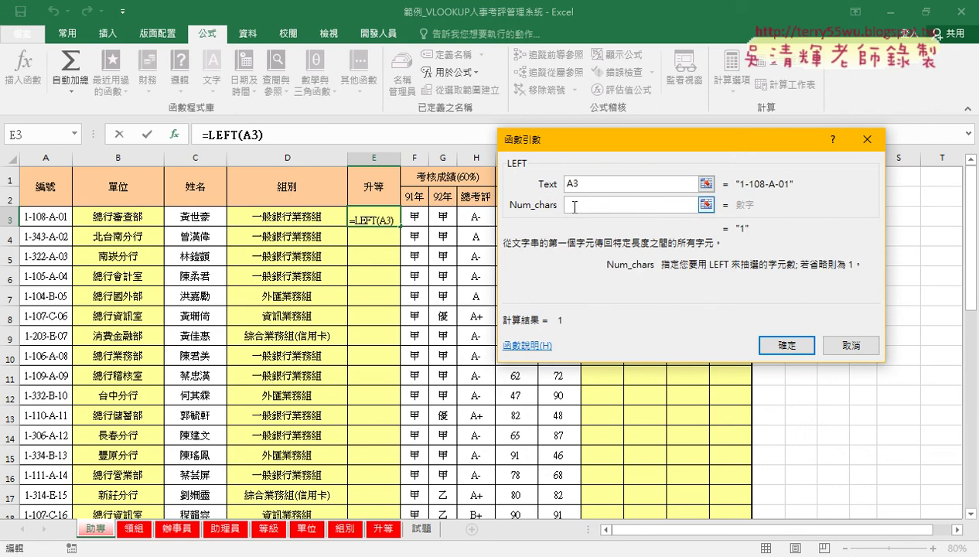
pyautogui.write('1')
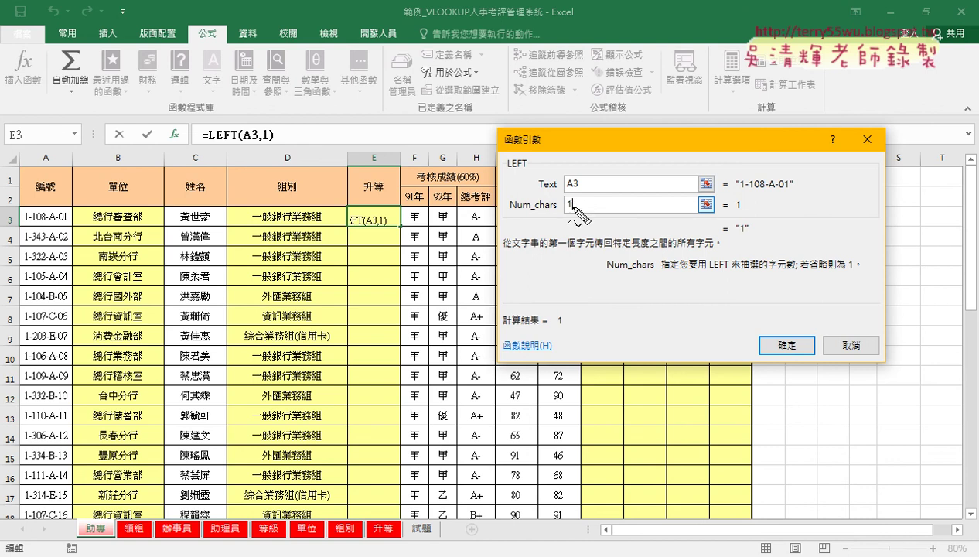
pyautogui.moveTo(737, 190); pyautogui.dragTo(790, 190)
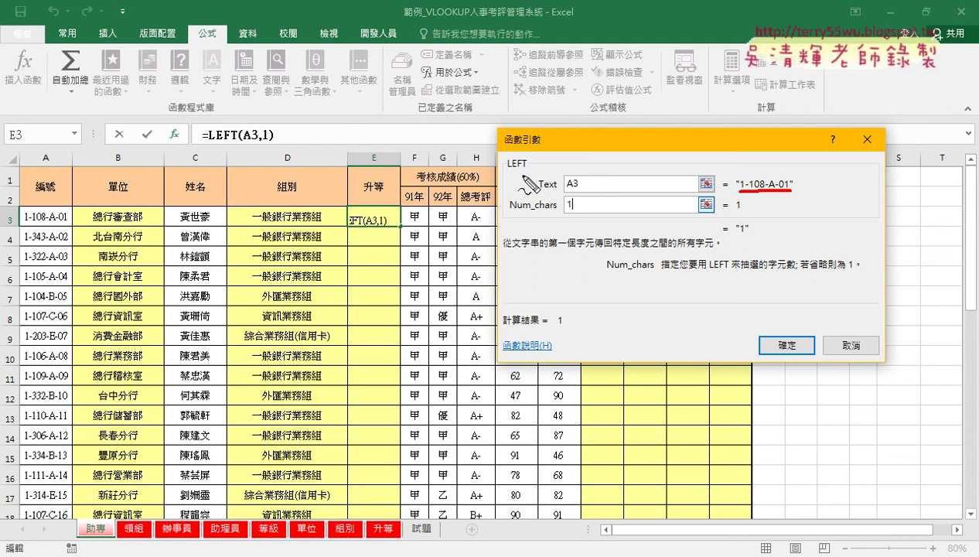
pyautogui.moveTo(526, 172); pyautogui.dragTo(492, 172)
pyautogui.moveTo(754, 241)
pyautogui.mouseDown()
pyautogui.moveTo(732, 224)
pyautogui.moveTo(752, 243)
pyautogui.mouseUp()
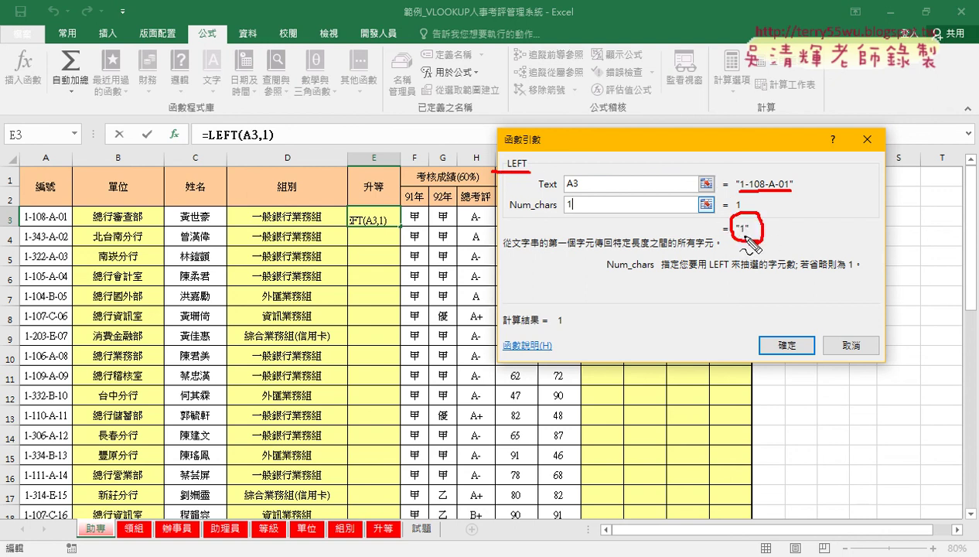
pyautogui.press('Escape')
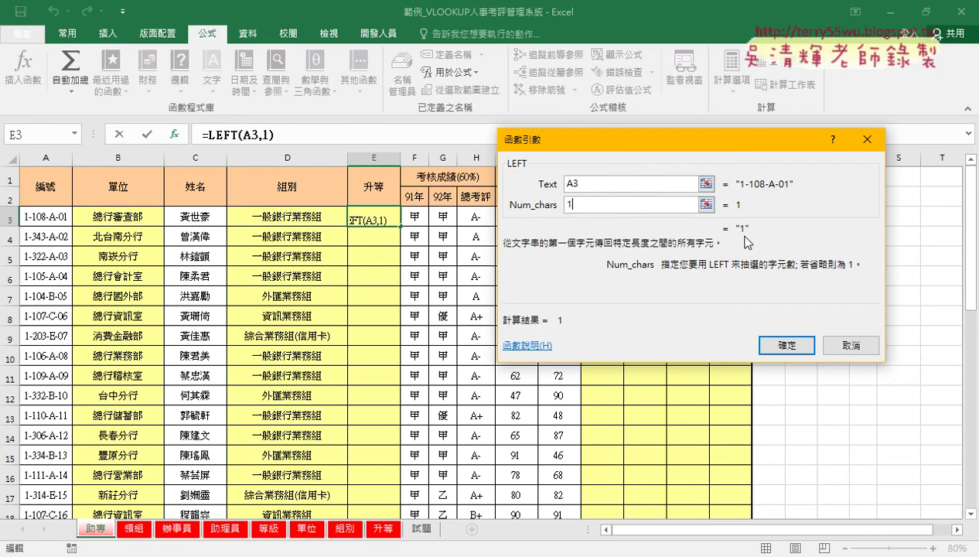
pyautogui.click(786, 345)
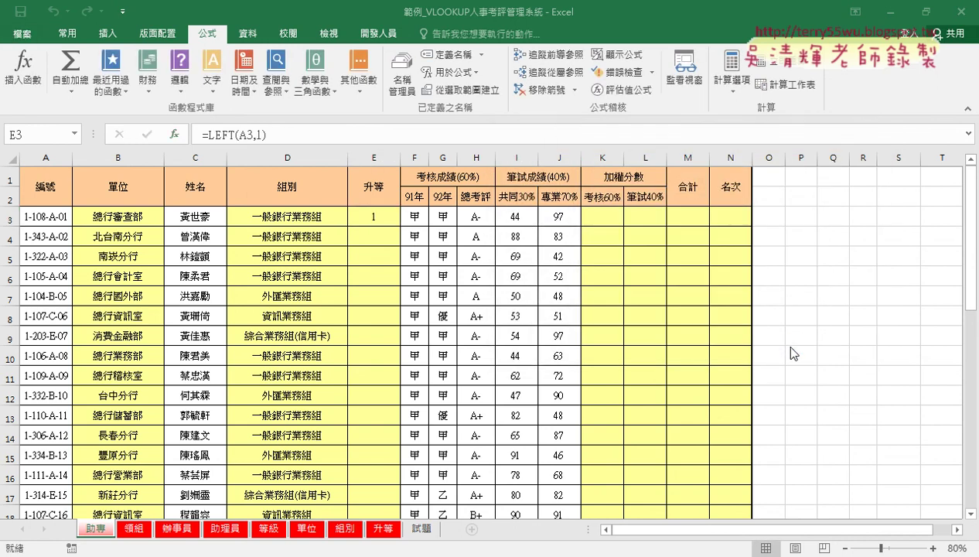
# Step: Check the code in A2 of the 升等 table, then cut LEFT(A3,1) from E3's formula
pyautogui.click(382, 529)
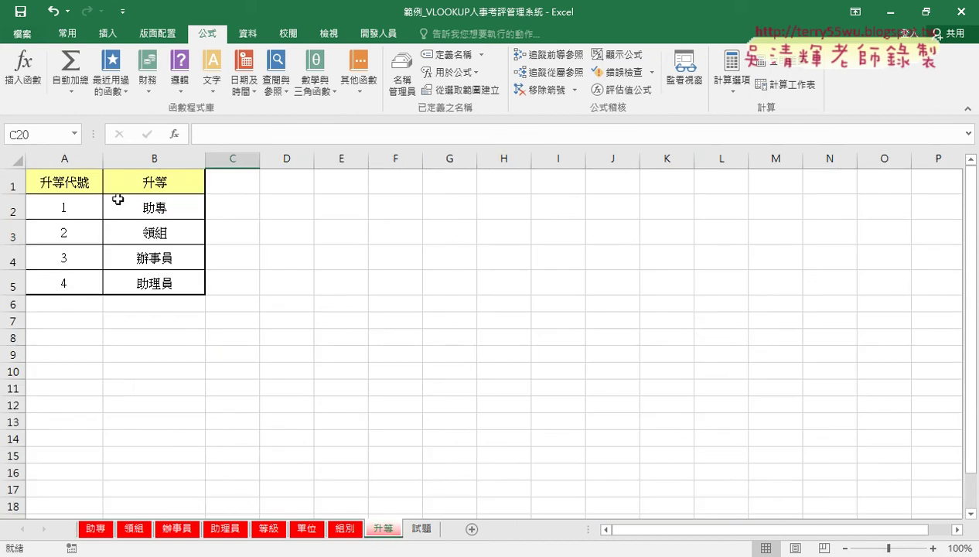
pyautogui.click(67, 212)
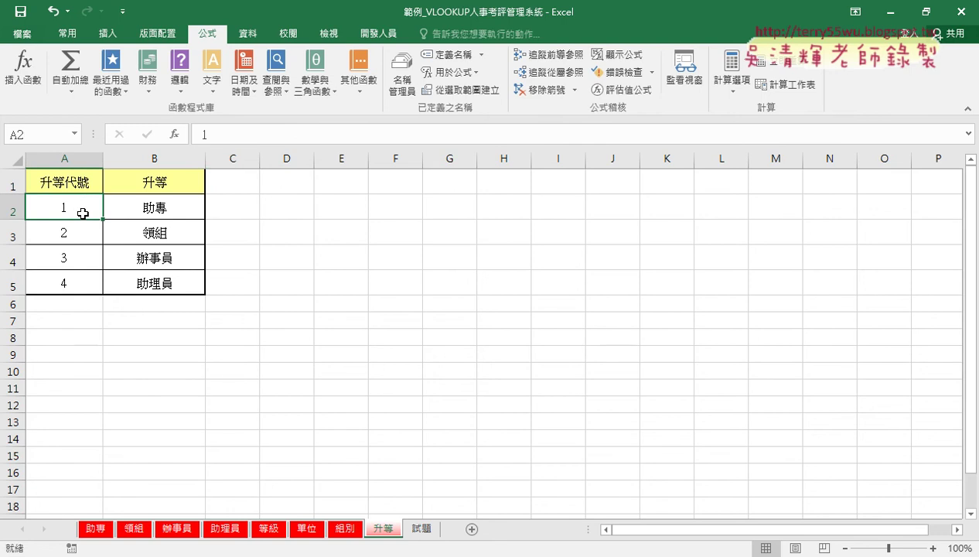
pyautogui.click(96, 530)
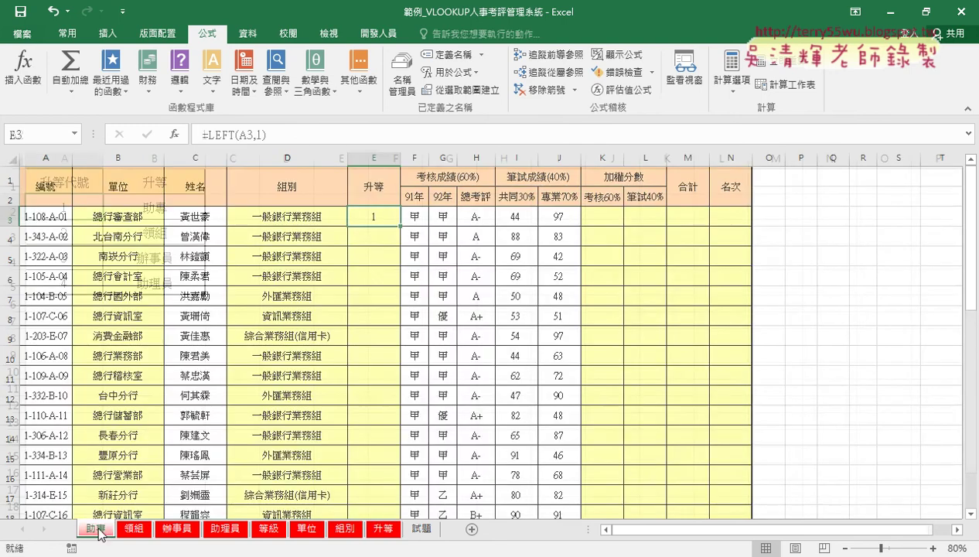
pyautogui.moveTo(283, 135); pyautogui.dragTo(207, 135)
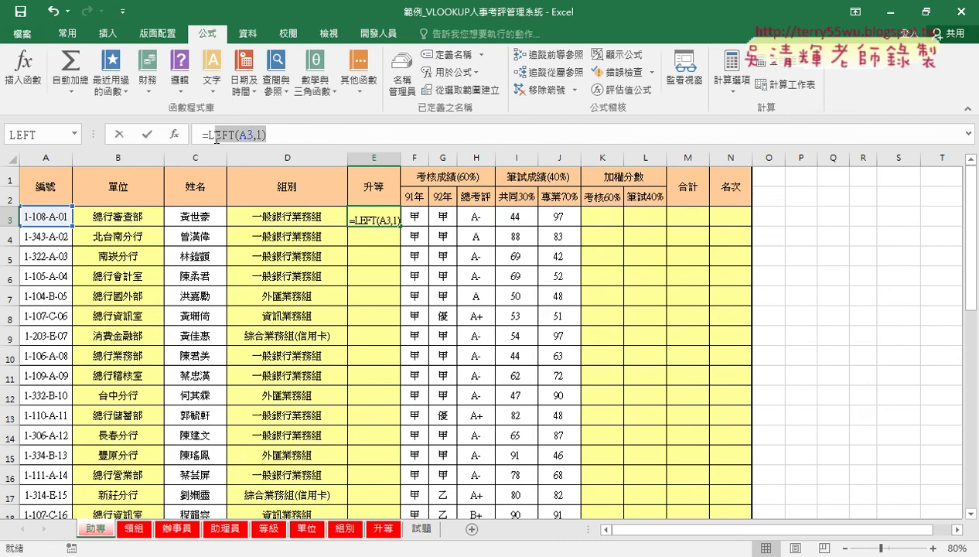
pyautogui.rightClick(318, 136)
pyautogui.click(348, 145)
# Step: Insert VLOOKUP with LEFT(A3,1) as lookup value and the 升等 name as table
pyautogui.click(174, 134)
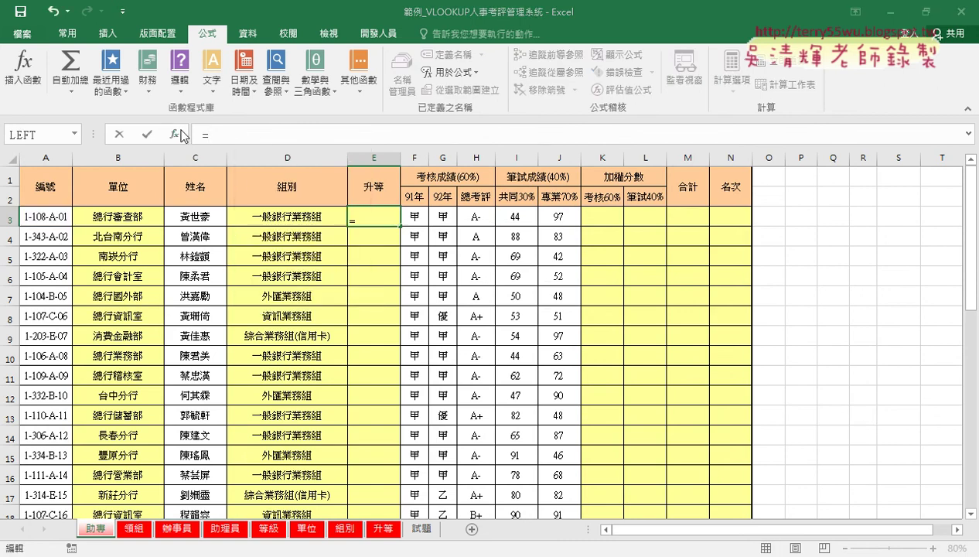
pyautogui.click(776, 172)
pyautogui.click(666, 185)
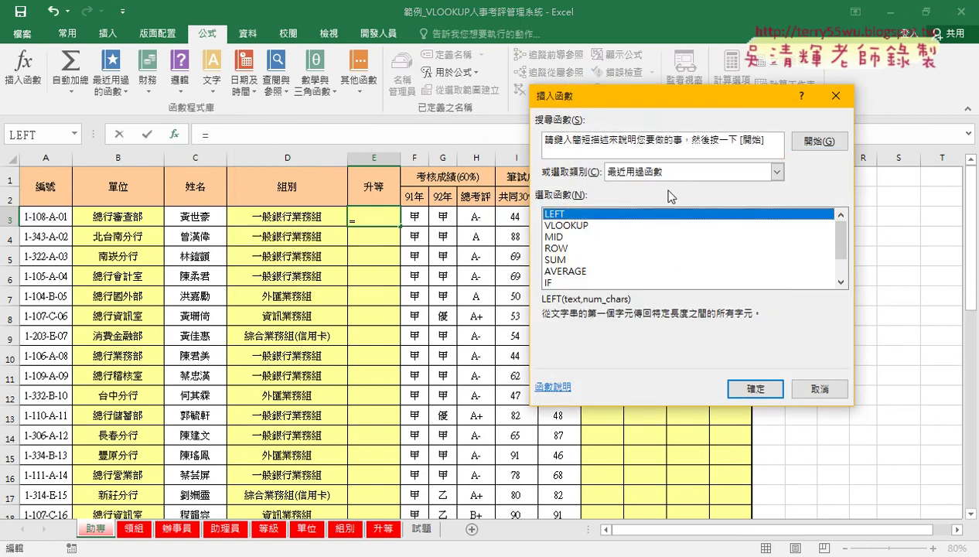
pyautogui.doubleClick(565, 225)
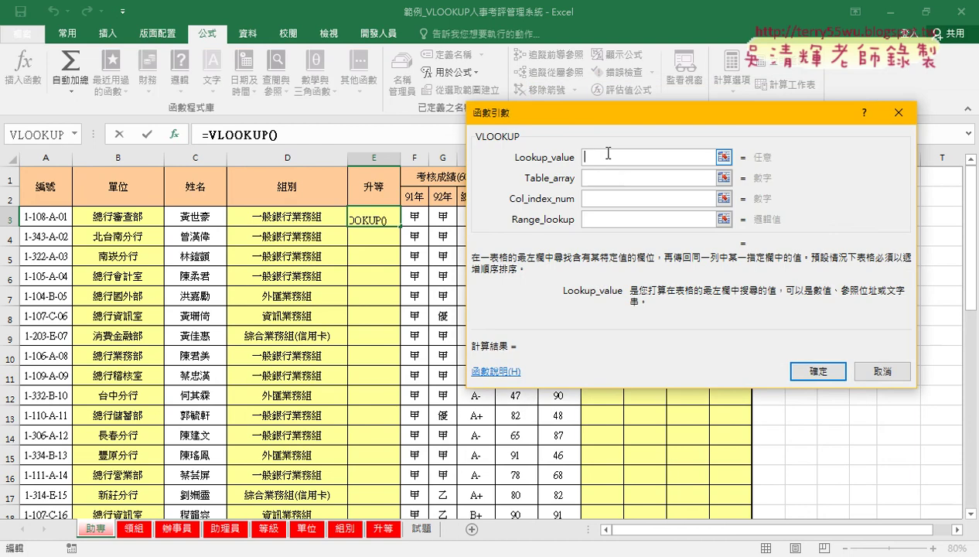
pyautogui.rightClick(608, 155)
pyautogui.click(634, 197)
pyautogui.click(601, 176)
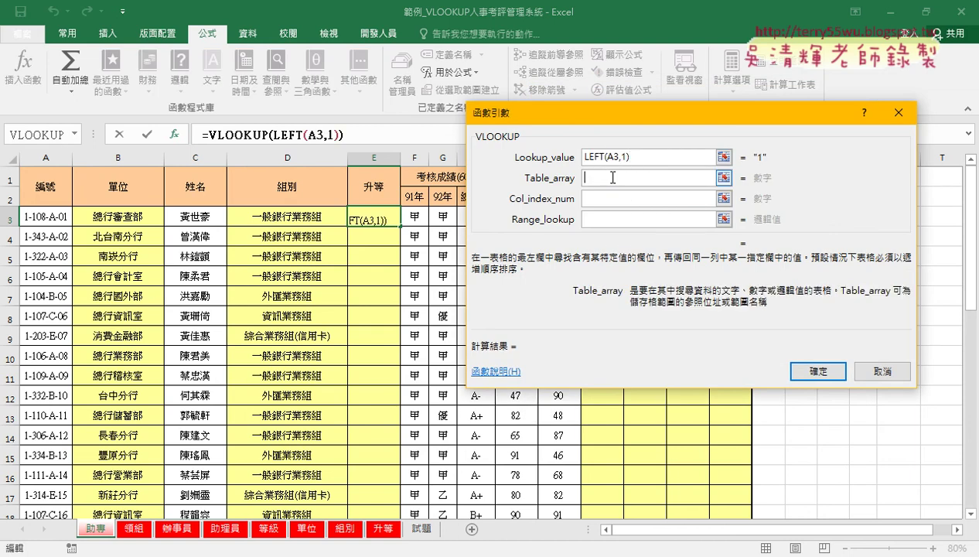
pyautogui.press('F3')
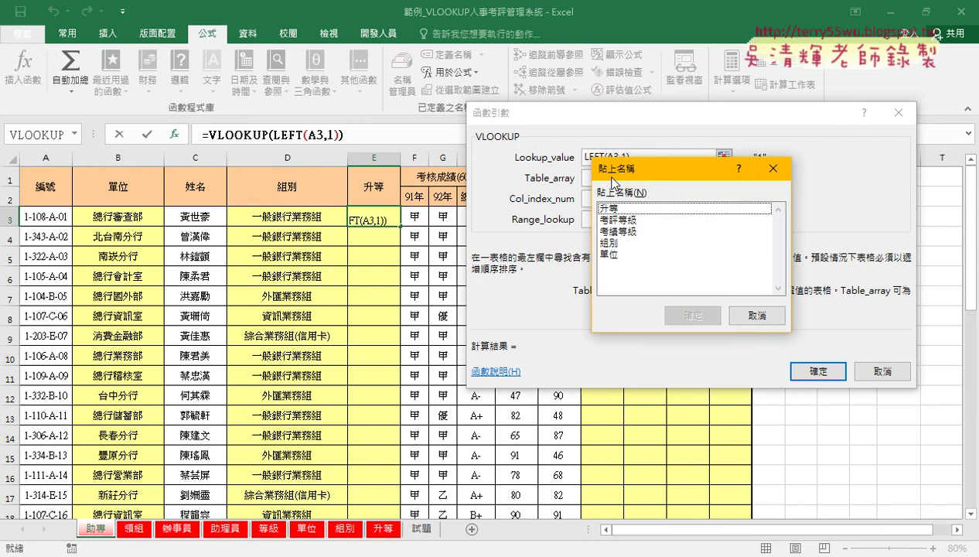
pyautogui.doubleClick(621, 208)
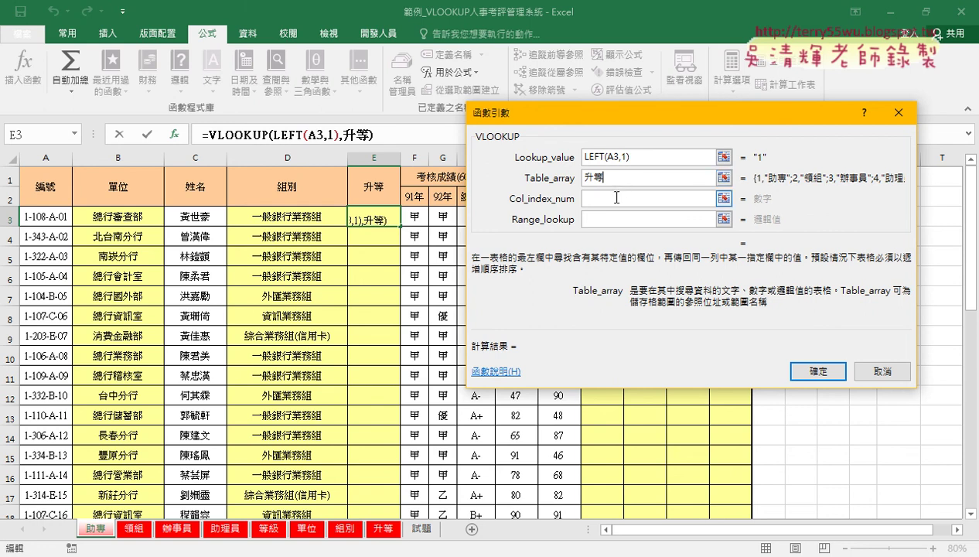
# Step: Enter column 2 and exact match 0 and confirm; E3 returns #N/A
pyautogui.hotkey('ctrl', 'pageup')
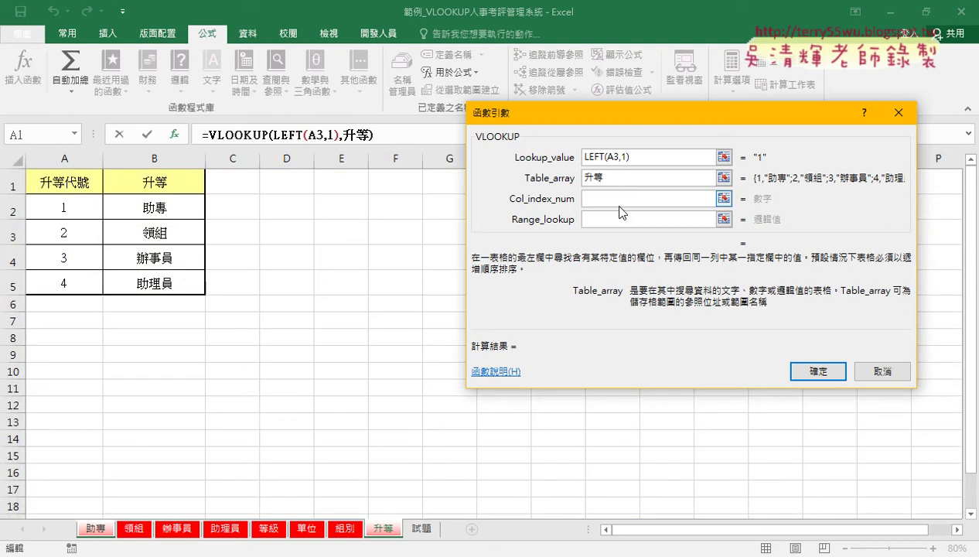
pyautogui.click(621, 198)
pyautogui.write('2')
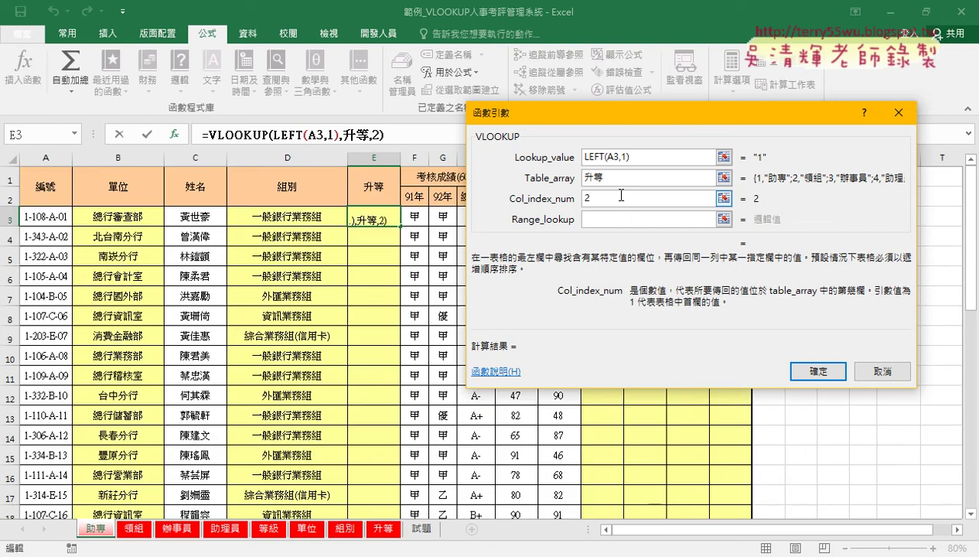
pyautogui.press('Tab')
pyautogui.write('0')
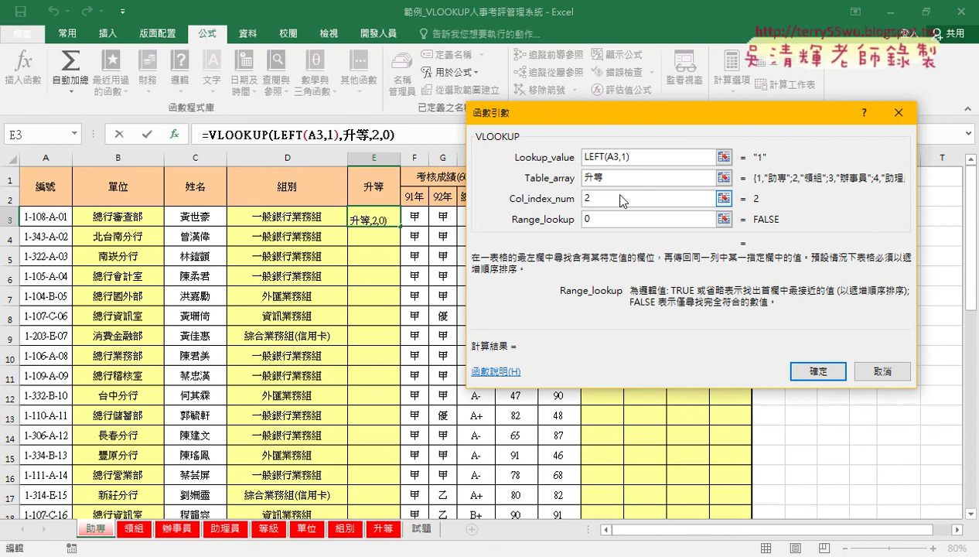
pyautogui.click(824, 373)
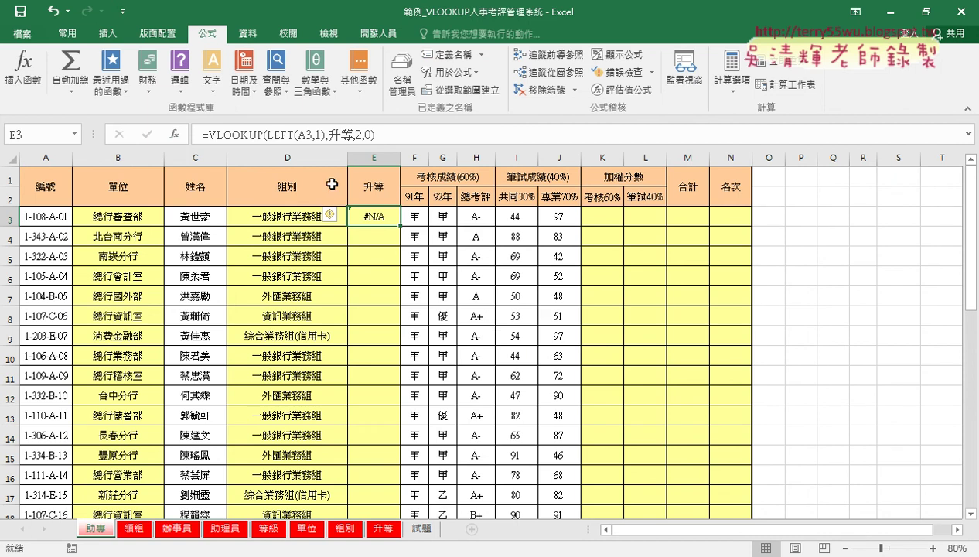
# Step: Reopen the Function Arguments dialog for E3's VLOOKUP formula and move it aside
pyautogui.click(248, 136)
pyautogui.click(177, 136)
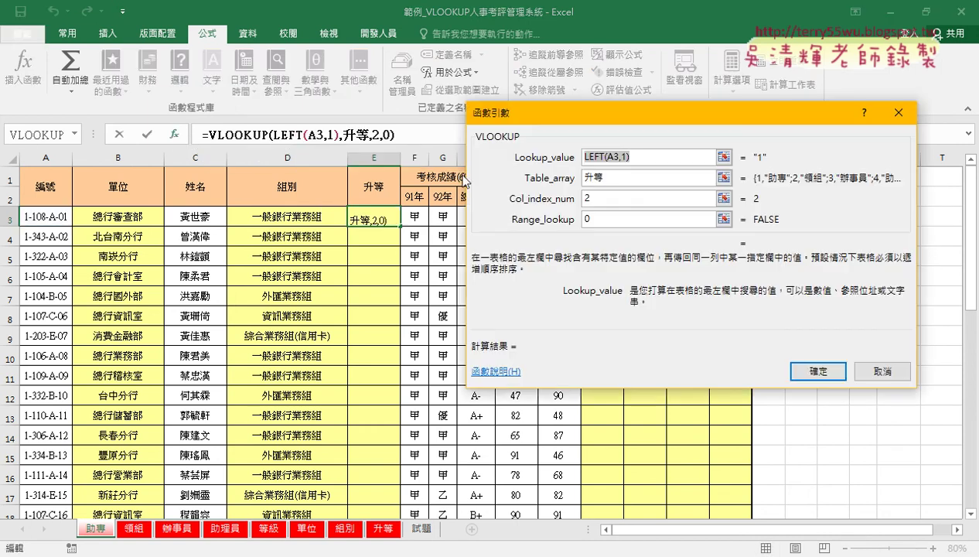
pyautogui.moveTo(701, 115); pyautogui.dragTo(641, 166)
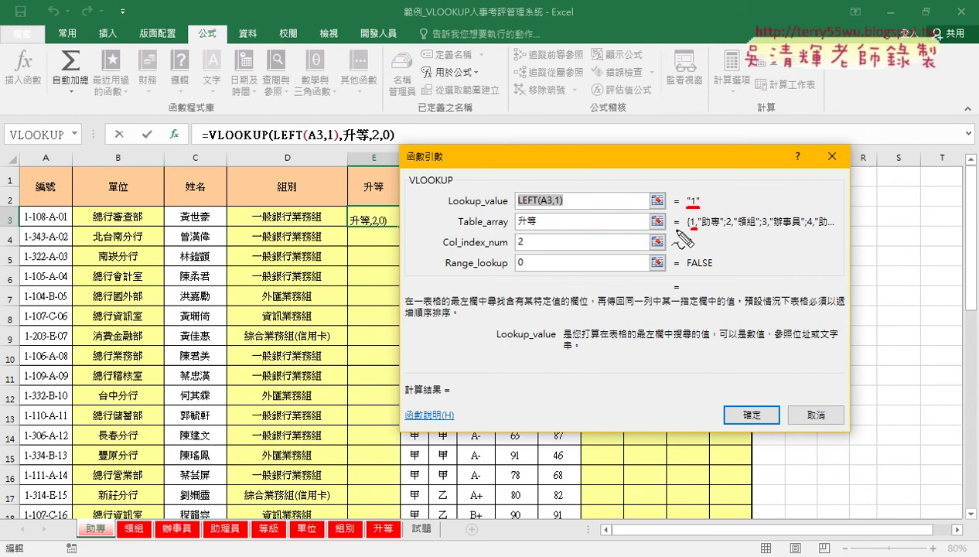
pyautogui.moveTo(685, 207)
pyautogui.mouseDown()
pyautogui.moveTo(743, 204)
pyautogui.moveTo(732, 211)
pyautogui.moveTo(752, 214)
pyautogui.mouseUp()
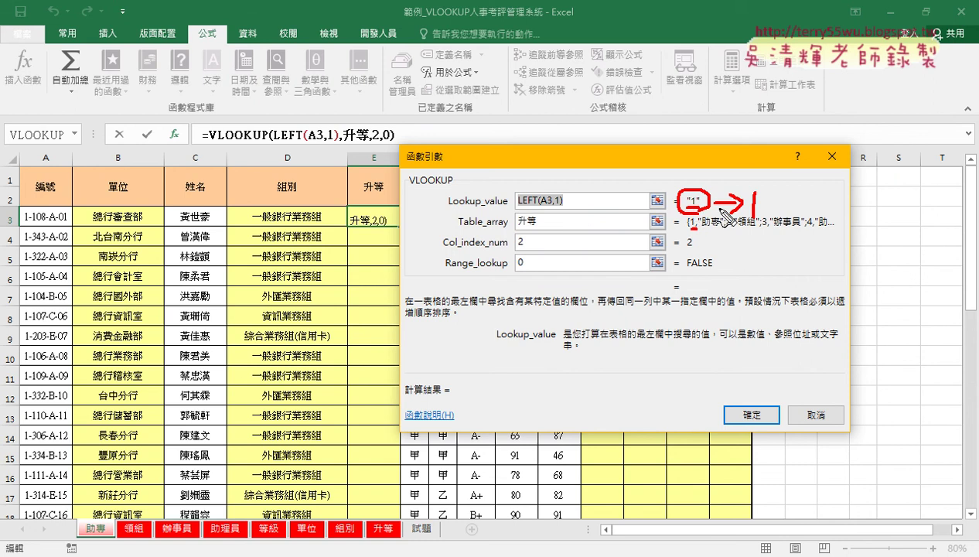
pyautogui.press('Escape')
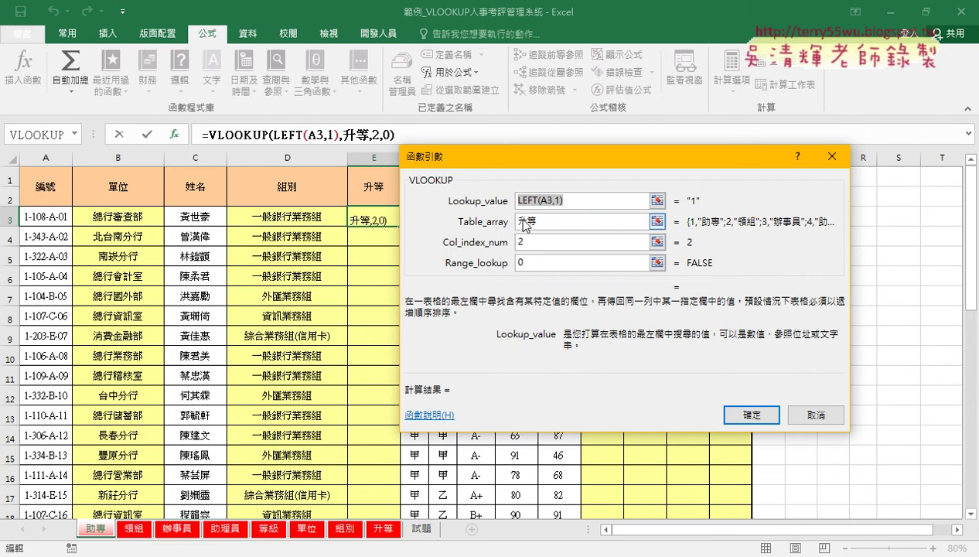
# Step: Wrap the lookup value as VALUE(LEFT(A3,1)) and confirm so E3 shows 助專
pyautogui.click(519, 200)
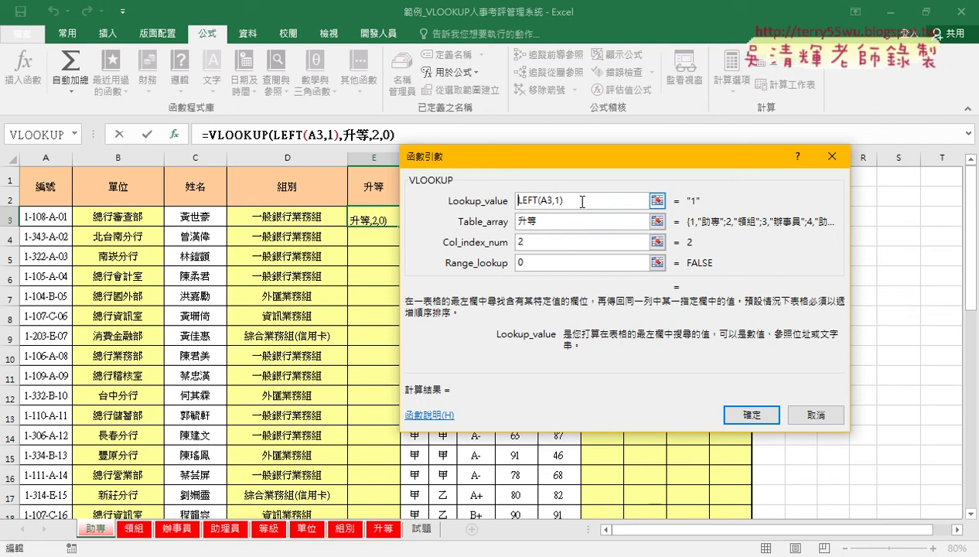
pyautogui.write('val')
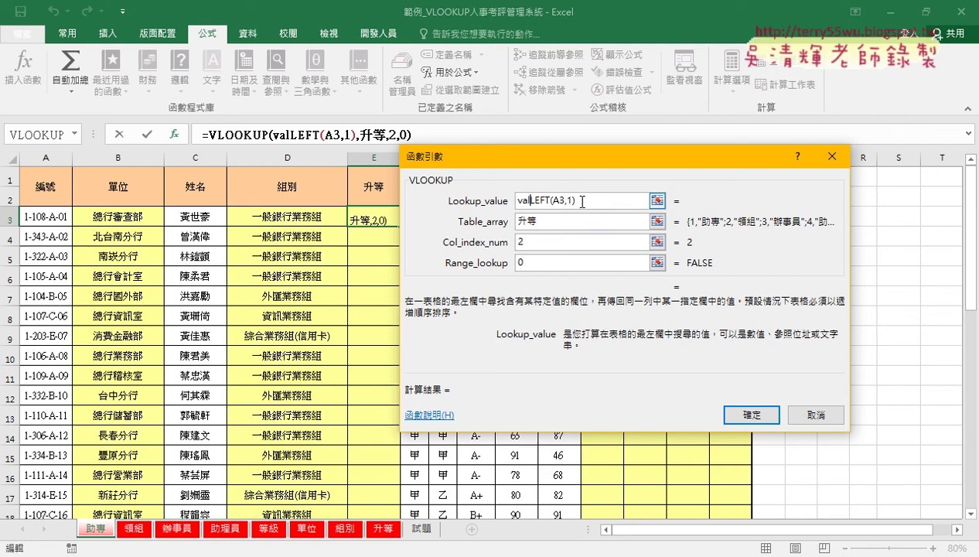
pyautogui.write('ue')
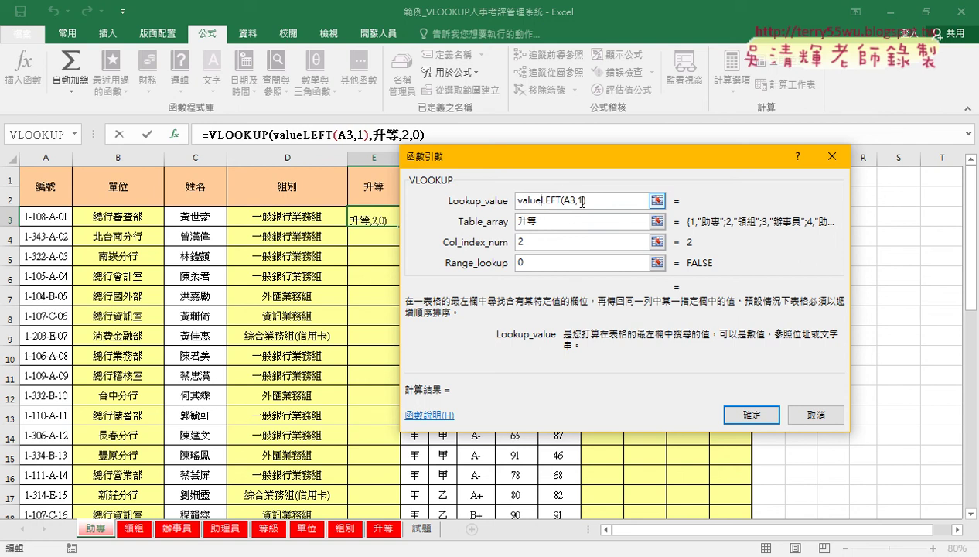
pyautogui.write('(')
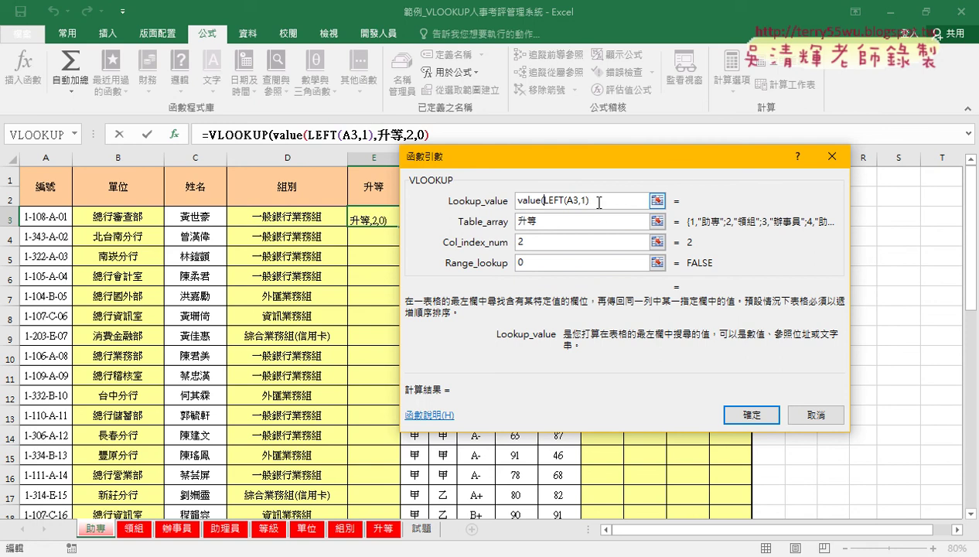
pyautogui.click(600, 202)
pyautogui.write('))')
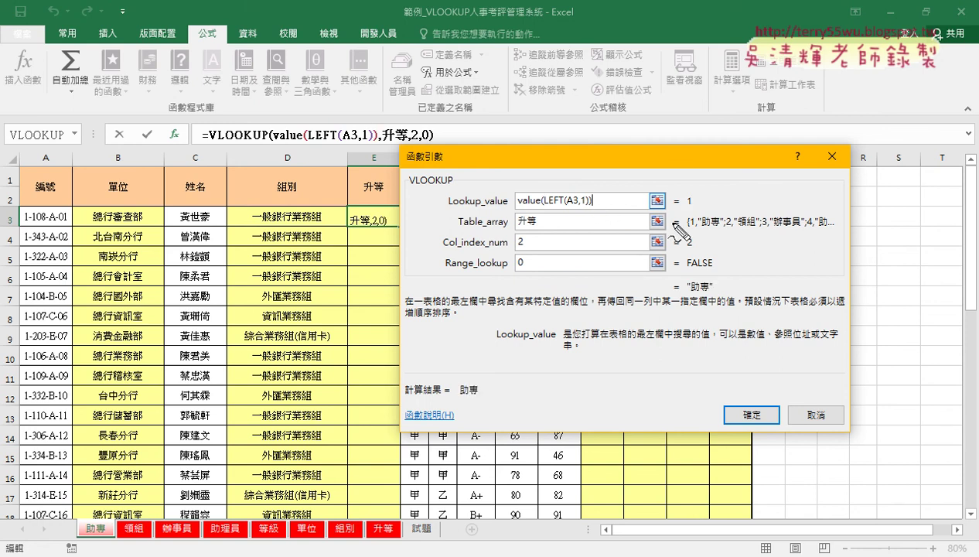
pyautogui.moveTo(681, 204)
pyautogui.mouseDown()
pyautogui.moveTo(700, 195)
pyautogui.moveTo(678, 196)
pyautogui.mouseUp()
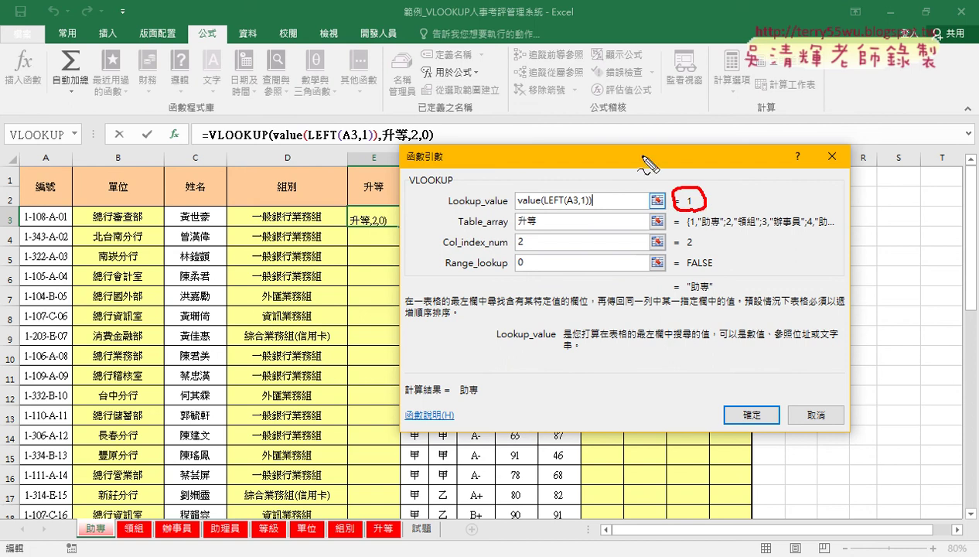
pyautogui.moveTo(641, 160); pyautogui.dragTo(639, 171)
pyautogui.moveTo(650, 162); pyautogui.dragTo(648, 172)
pyautogui.moveTo(706, 162); pyautogui.dragTo(704, 176)
pyautogui.moveTo(725, 164); pyautogui.dragTo(724, 179)
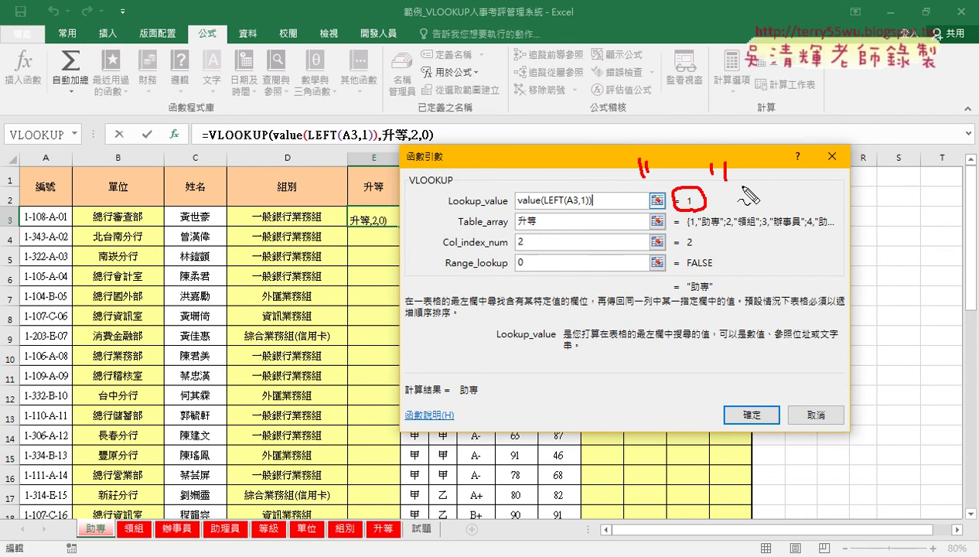
pyautogui.press('Escape')
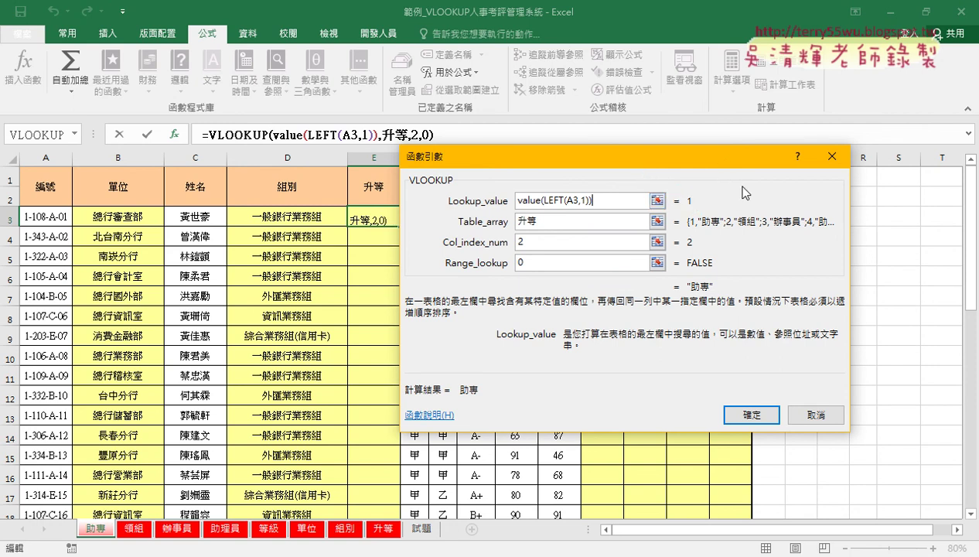
pyautogui.click(756, 417)
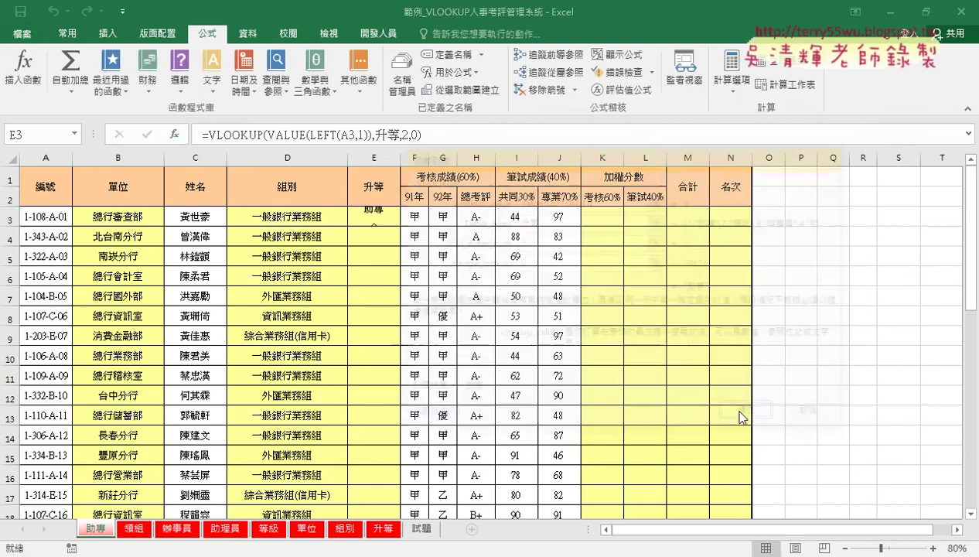
pyautogui.doubleClick(399, 226)
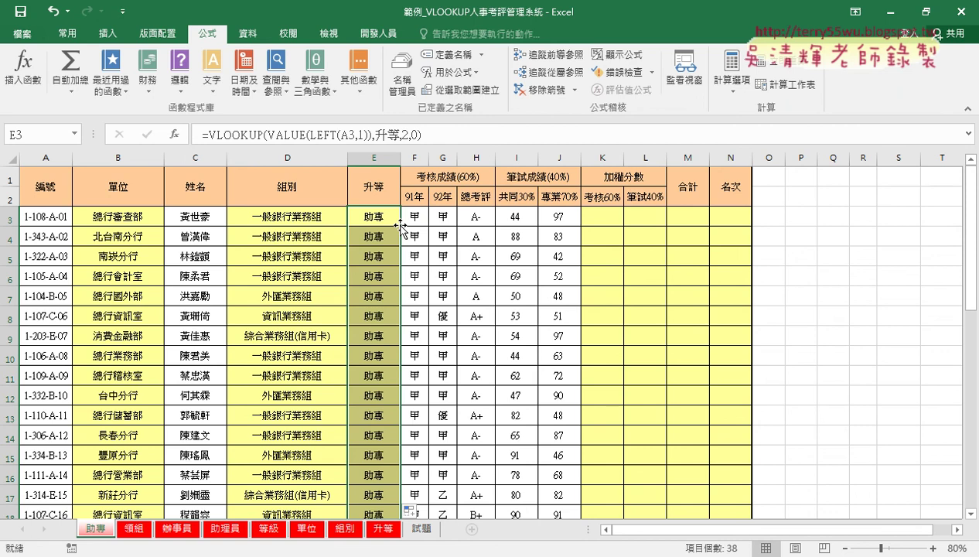
pyautogui.click(608, 216)
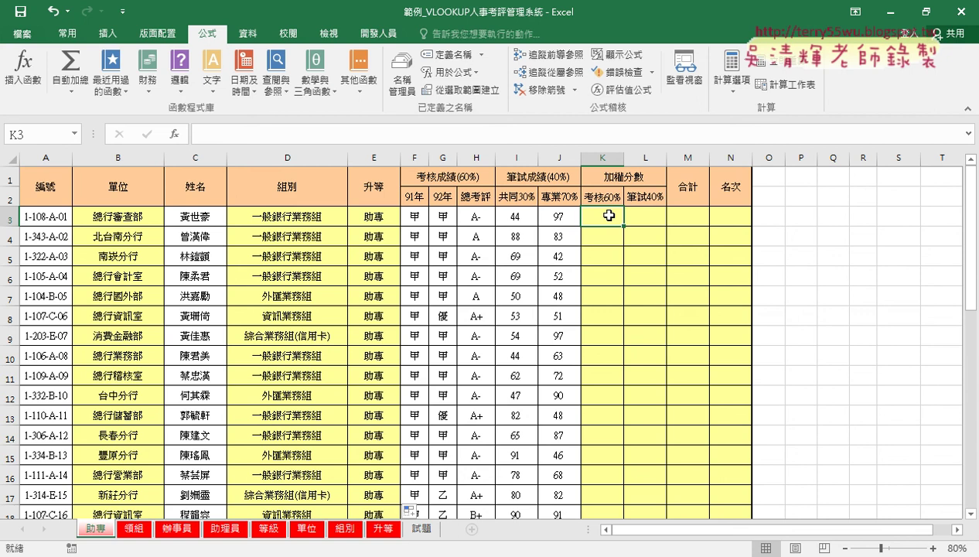
pyautogui.moveTo(415, 216)
pyautogui.mouseDown()
pyautogui.moveTo(478, 217)
pyautogui.moveTo(415, 216)
pyautogui.mouseUp()
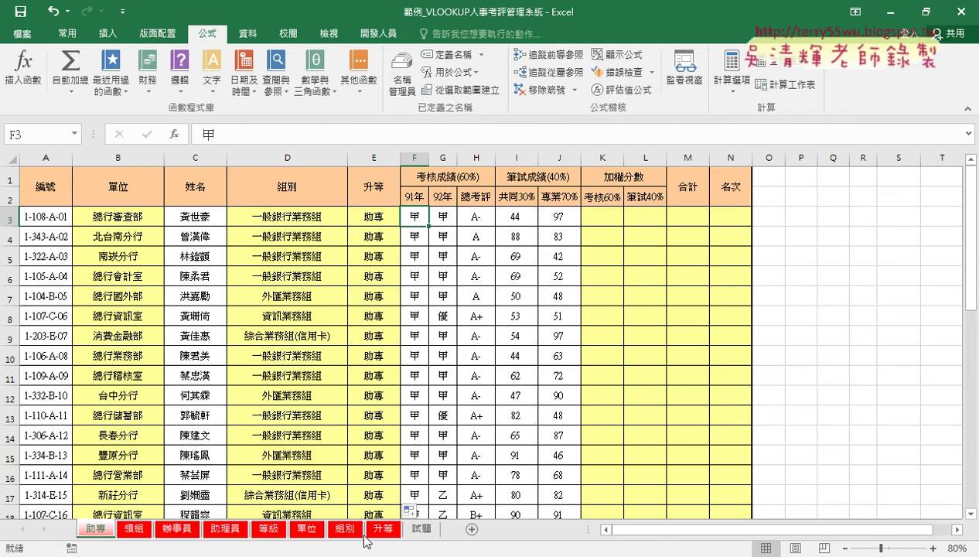
pyautogui.click(263, 529)
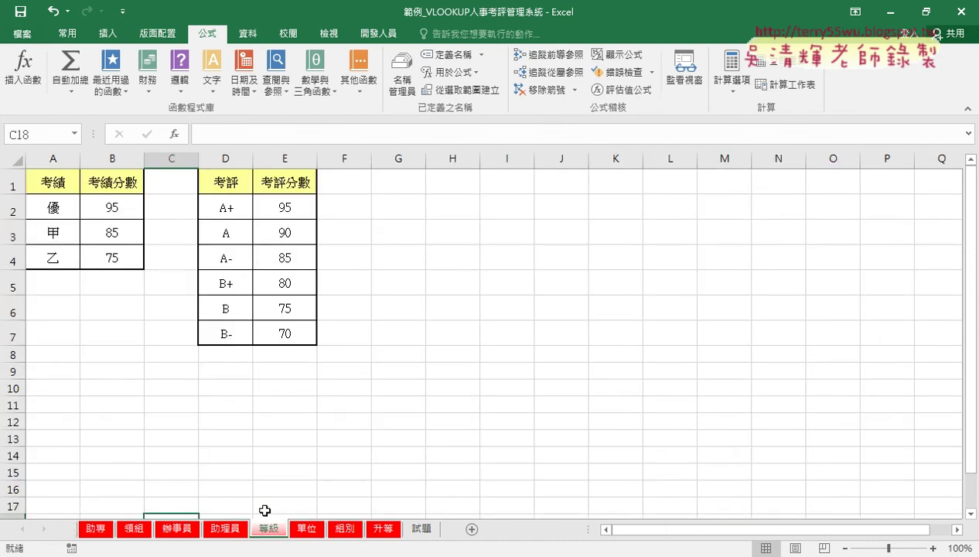
pyautogui.click(111, 233)
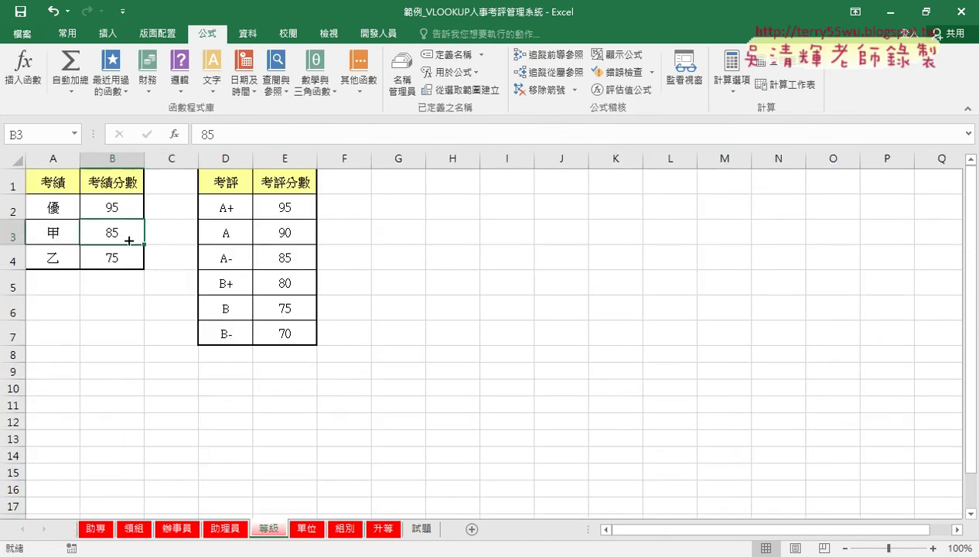
pyautogui.click(224, 257)
pyautogui.click(288, 258)
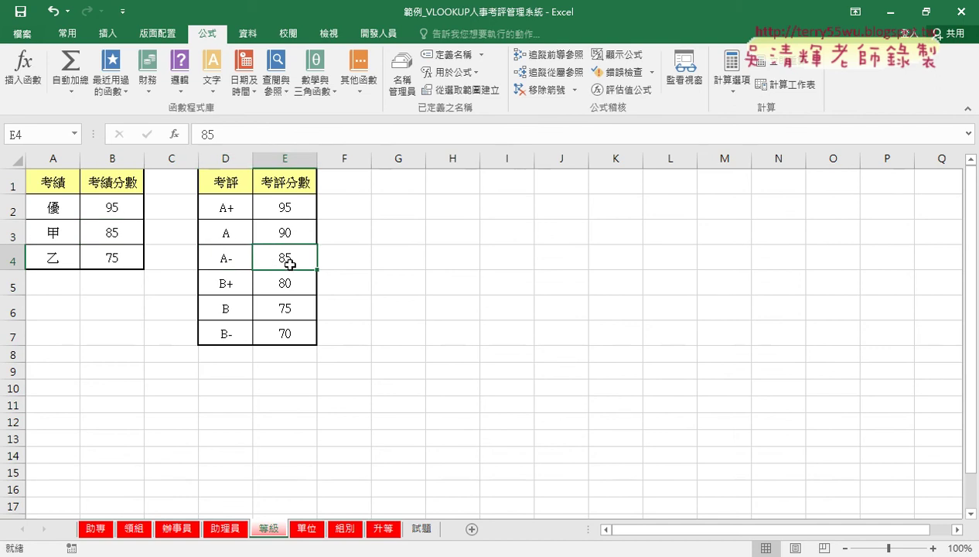
pyautogui.click(96, 529)
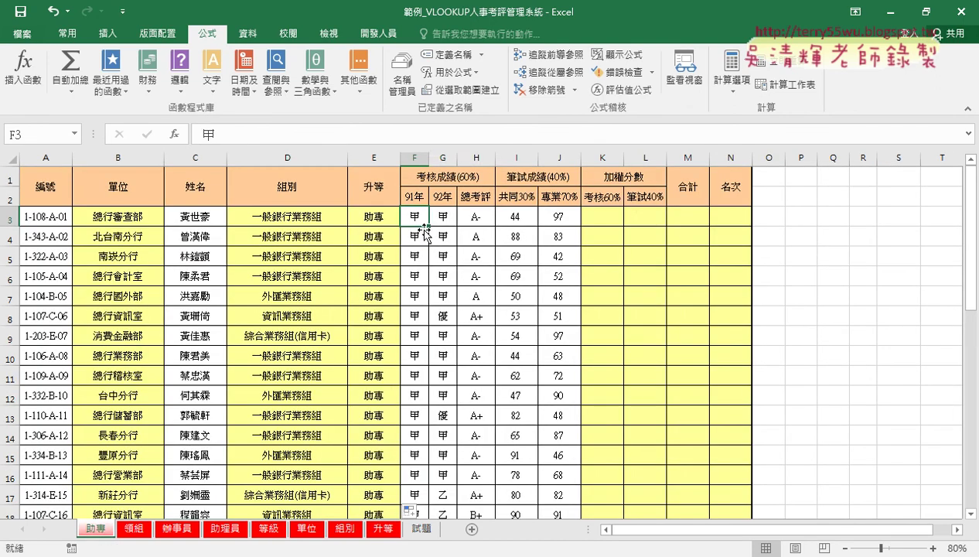
pyautogui.moveTo(413, 217); pyautogui.dragTo(485, 217)
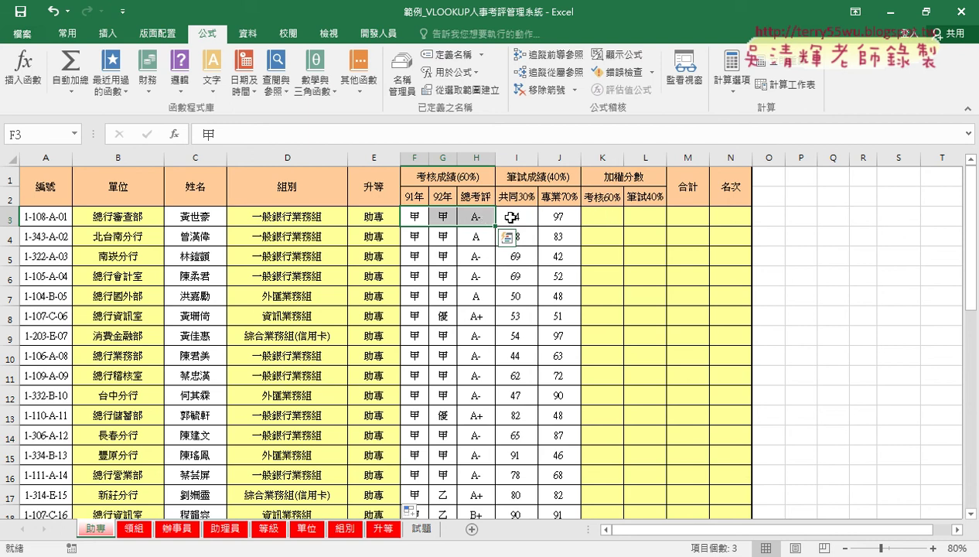
# Step: Review the first employee's 共同30% and 專業70% exam scores, undoing an accidental fill into J3
pyautogui.click(511, 217)
pyautogui.click(594, 217)
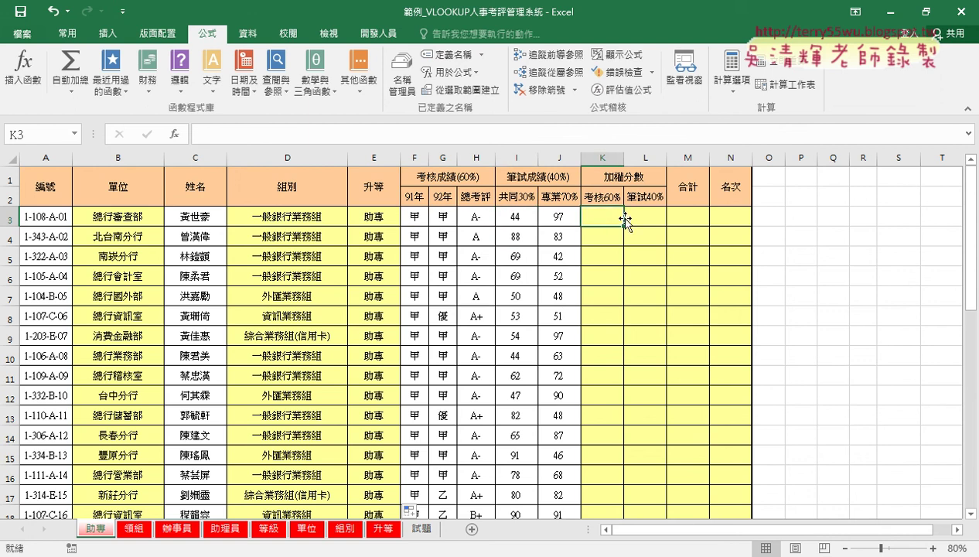
pyautogui.click(652, 217)
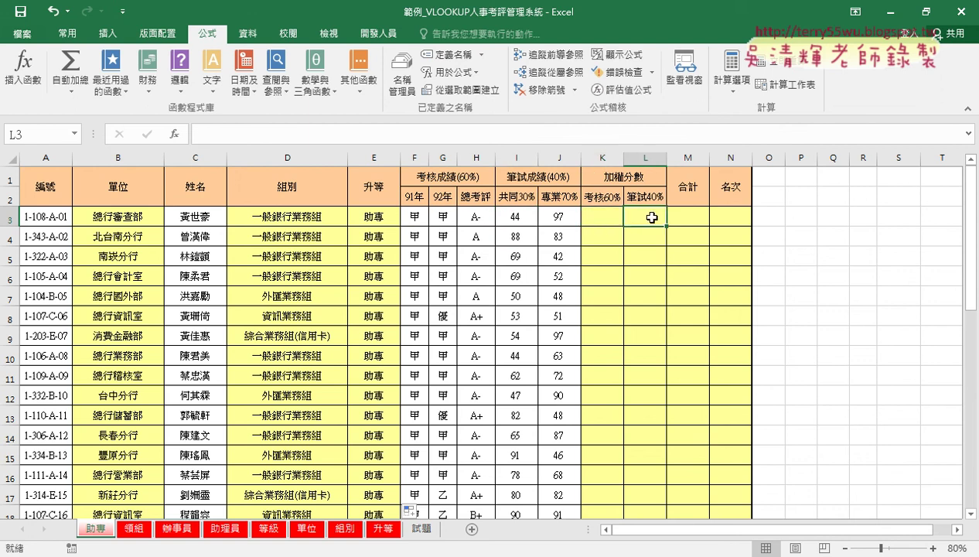
pyautogui.click(534, 178)
pyautogui.click(537, 219)
pyautogui.moveTo(538, 218); pyautogui.dragTo(546, 219)
pyautogui.hotkey('ctrl', 'z')
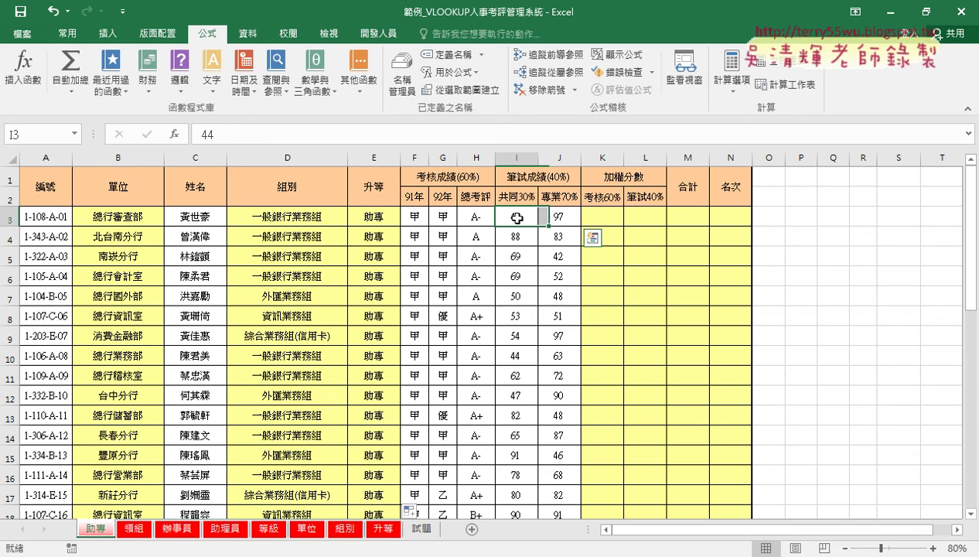
pyautogui.click(518, 197)
pyautogui.click(551, 218)
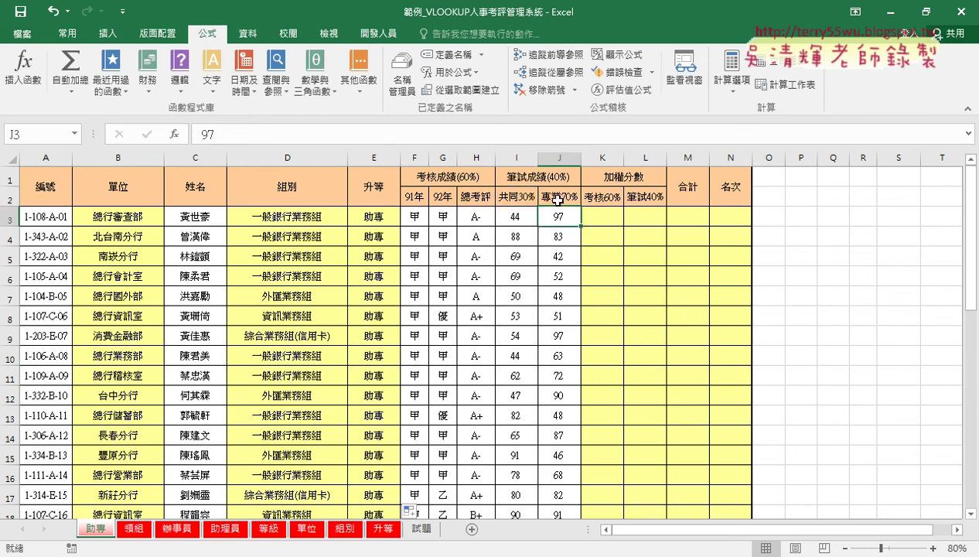
pyautogui.click(552, 198)
# Step: Point out the empty 考核60%, 筆試40%, 合計 and 名次 cells for the first employee
pyautogui.click(652, 221)
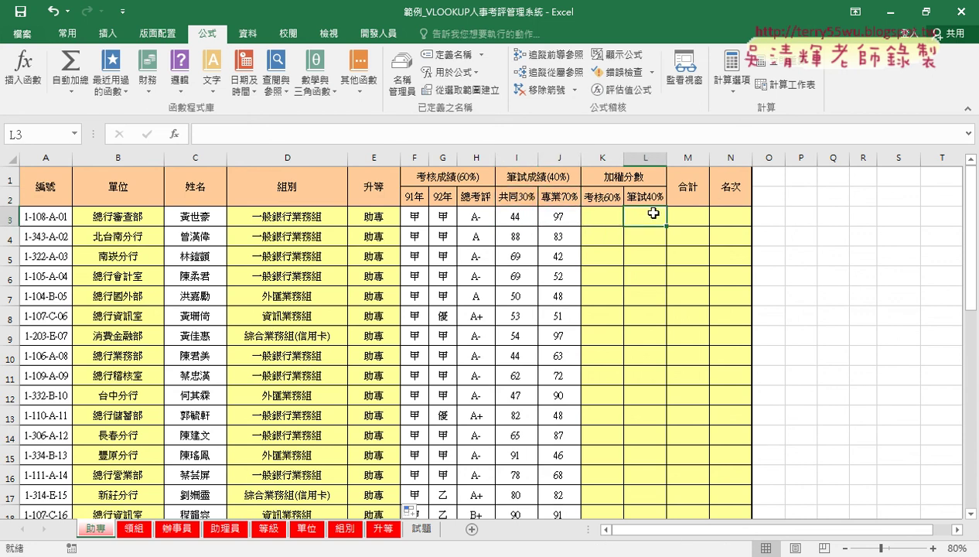
pyautogui.click(685, 216)
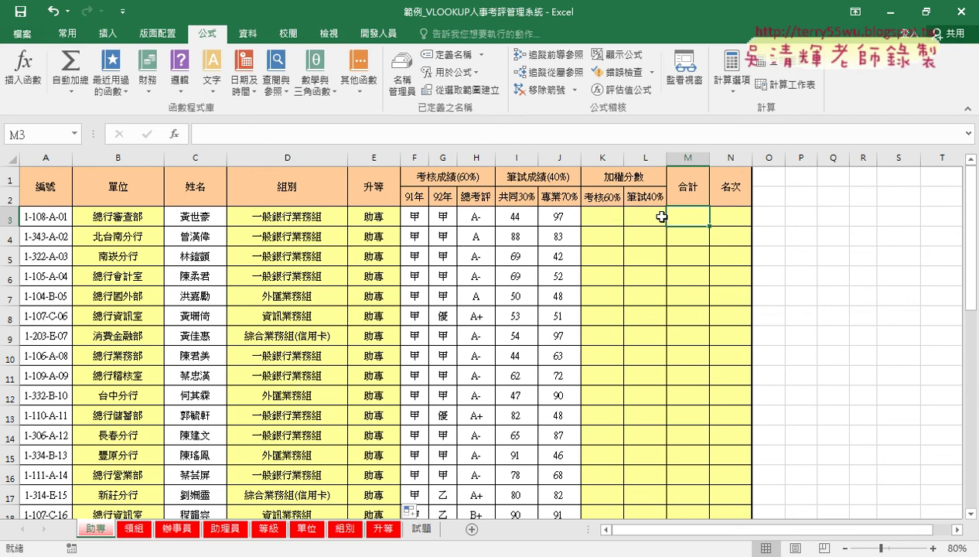
pyautogui.click(605, 214)
pyautogui.click(600, 199)
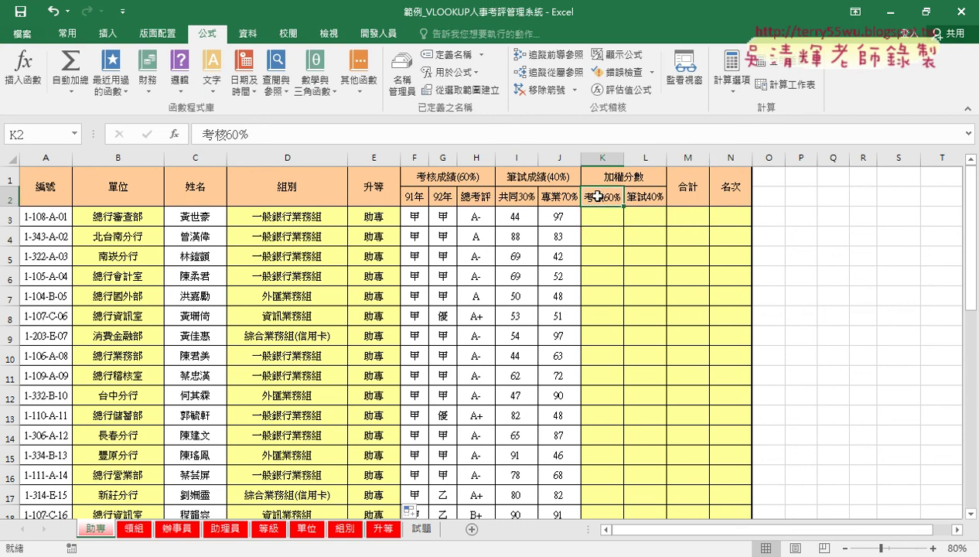
pyautogui.click(647, 215)
pyautogui.click(654, 198)
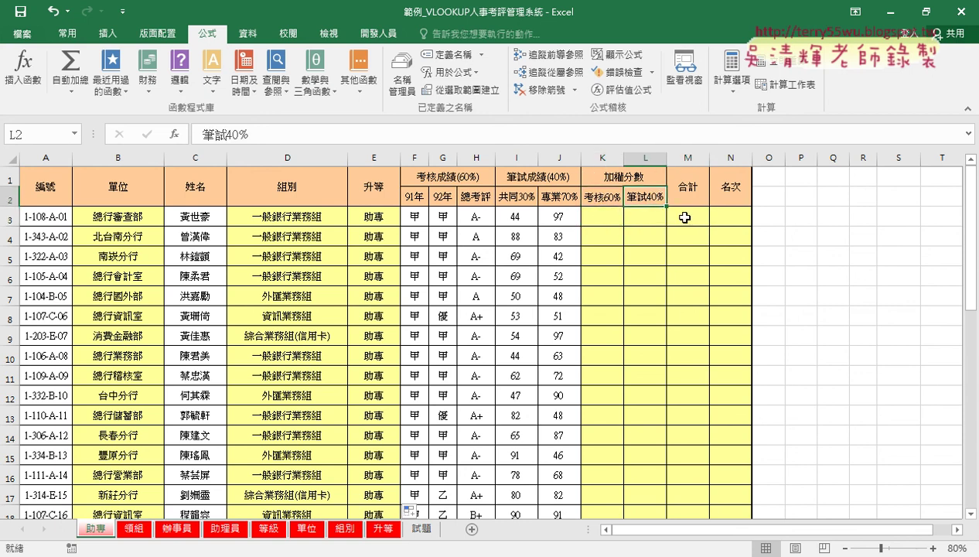
pyautogui.click(673, 213)
pyautogui.click(736, 218)
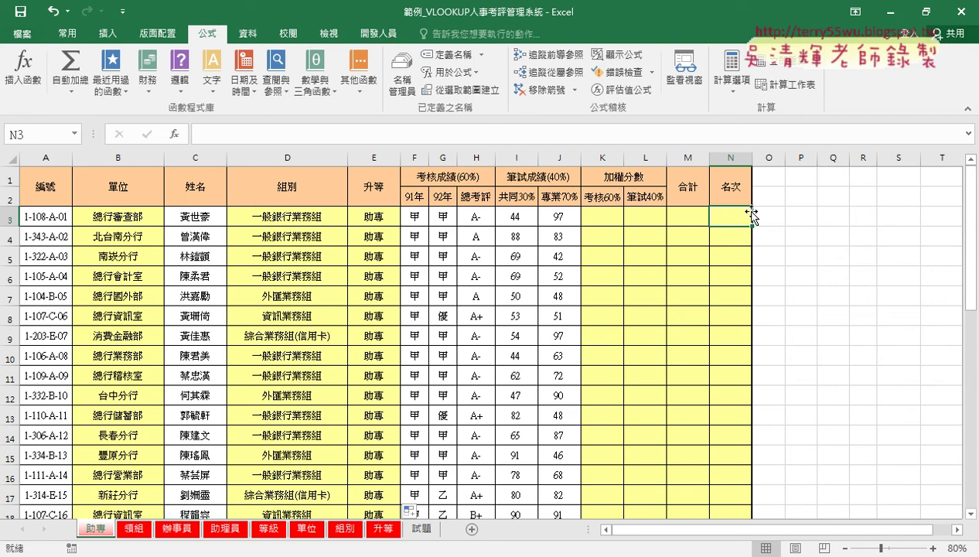
# Step: Check the 單位 VLOOKUP formula in B3, then open 範例_VLOOKUP飯店管理 from the exercise folder
pyautogui.click(44, 219)
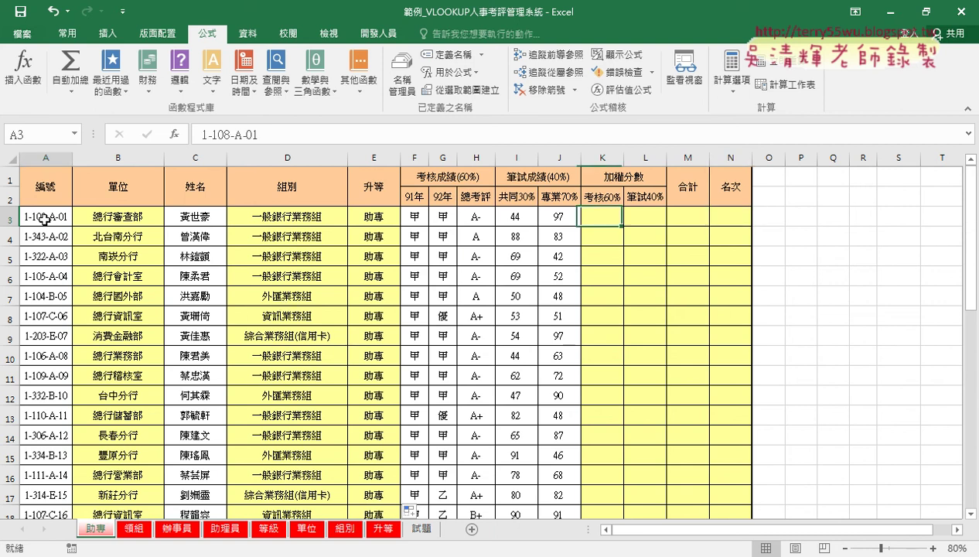
pyautogui.click(119, 217)
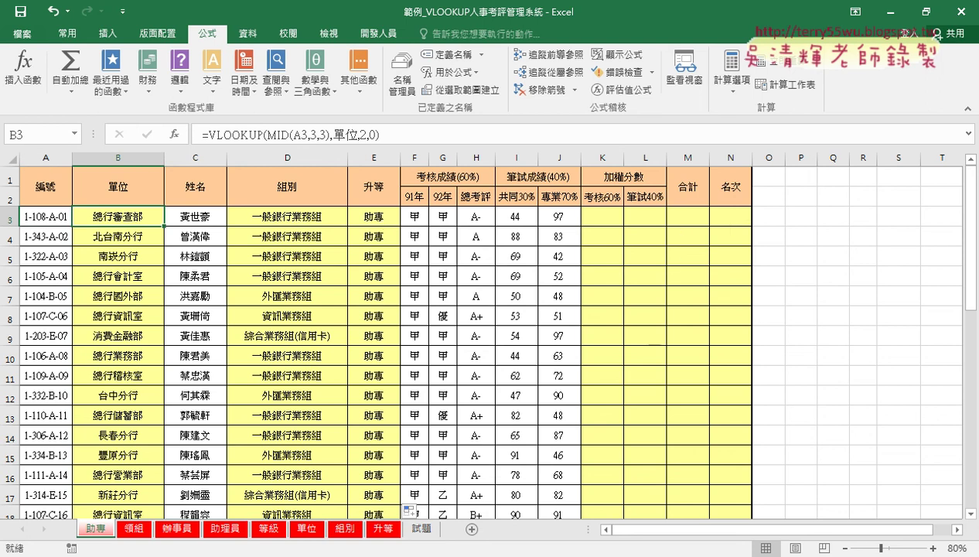
pyautogui.click(186, 514)
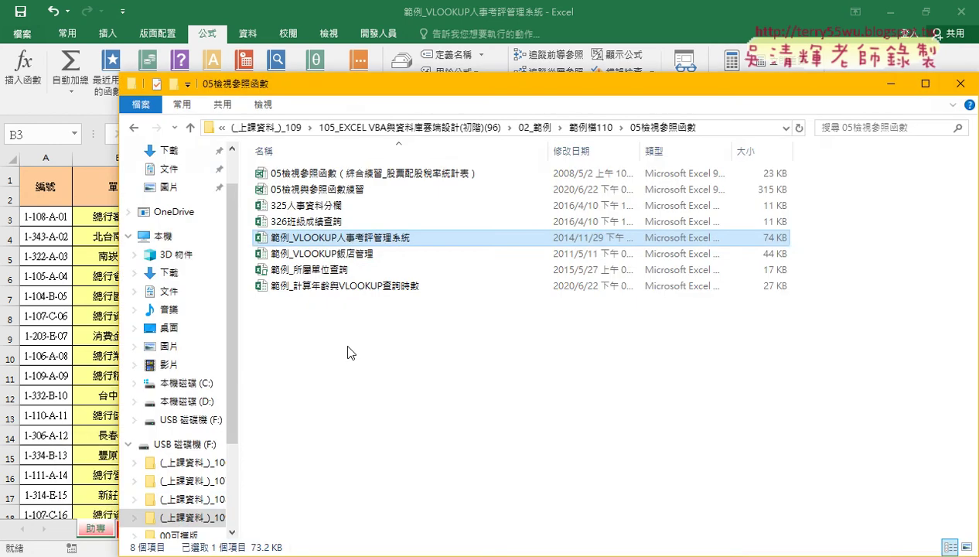
pyautogui.doubleClick(334, 255)
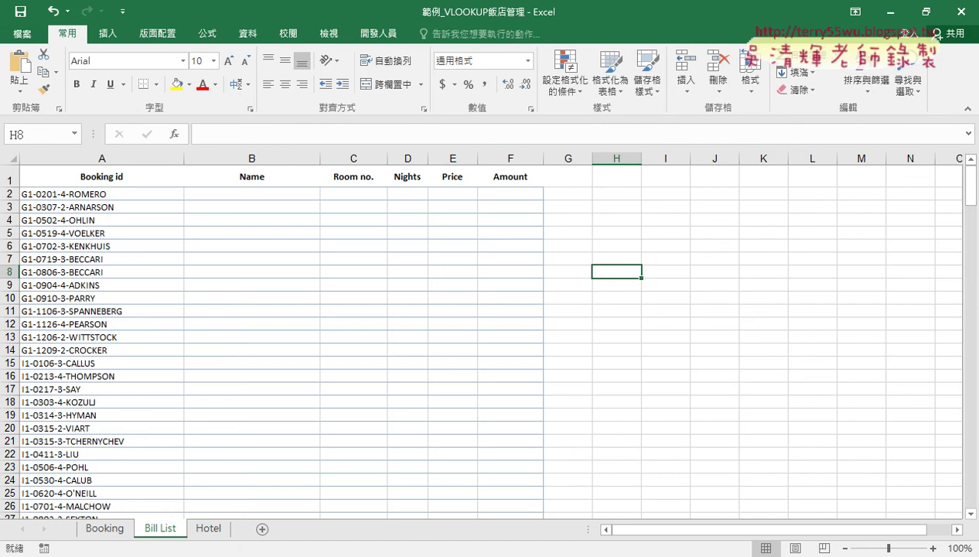
# Step: Look over the first booking's details B2:H2 on the Booking sheet, then bring the Google Drive folder forward
pyautogui.click(106, 530)
pyautogui.moveTo(180, 200); pyautogui.dragTo(757, 198)
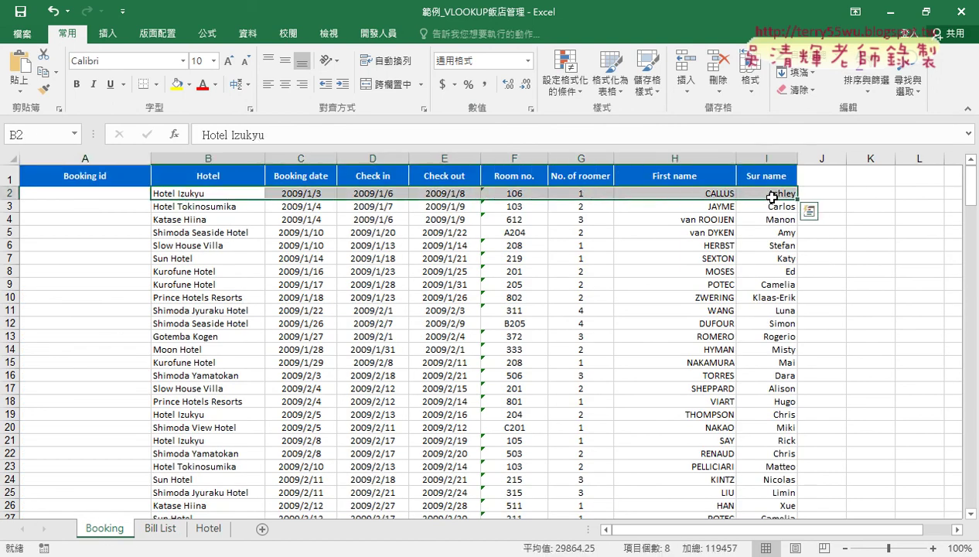
pyautogui.click(80, 200)
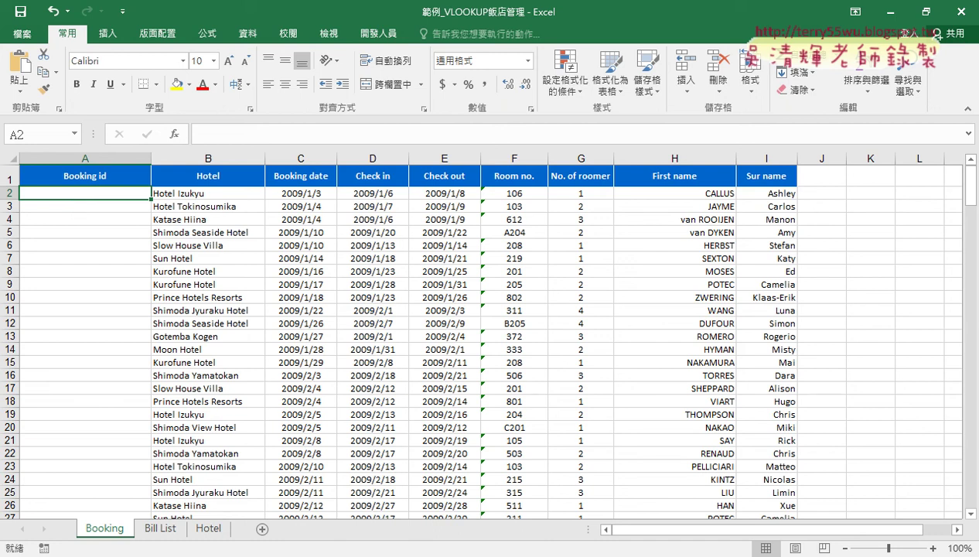
pyautogui.click(243, 495)
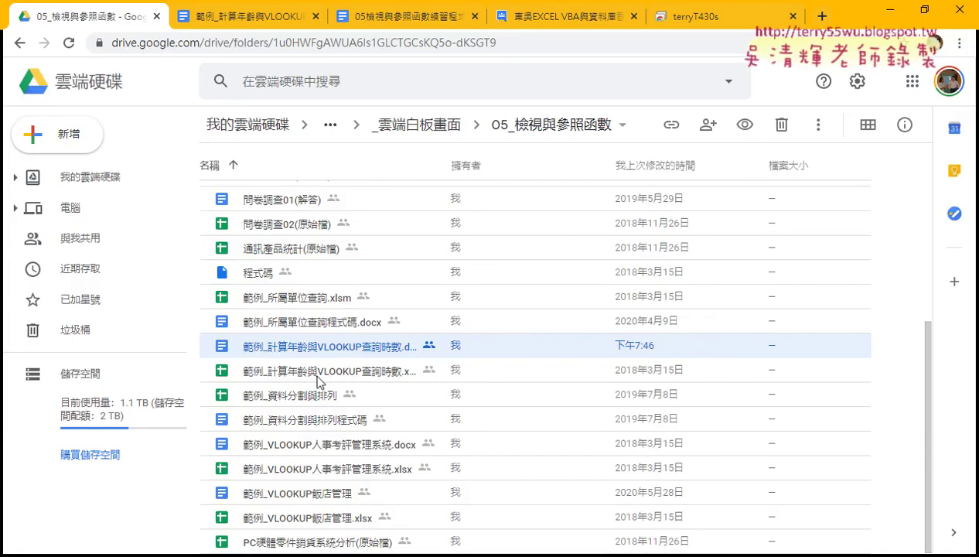
# Step: Read through the tasks in the 範例_VLOOKUP飯店管理 Google Doc, then return to the 05_檢視與參照函數 folder
pyautogui.doubleClick(325, 496)
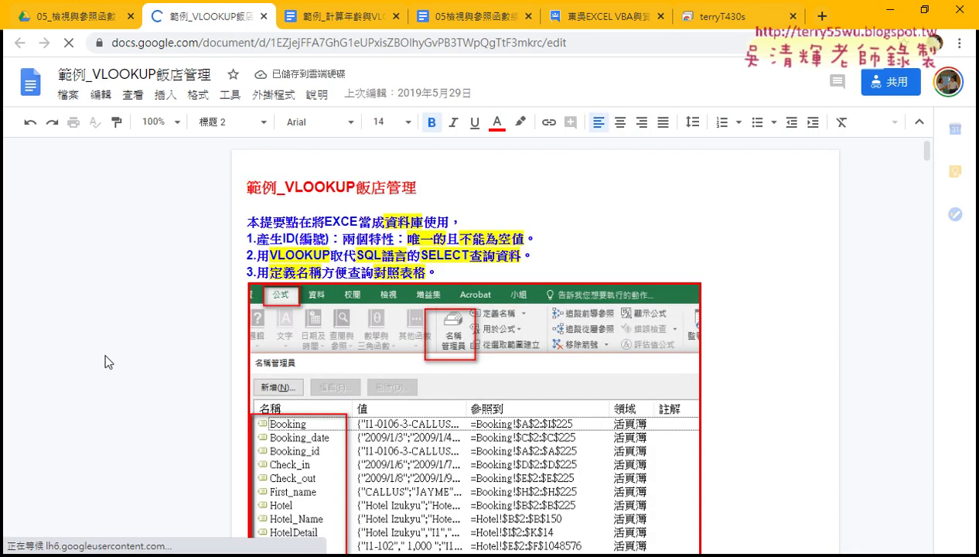
pyautogui.scroll(-2, 321, 366)
pyautogui.scroll(-5, 321, 366)
pyautogui.scroll(-3, 321, 367)
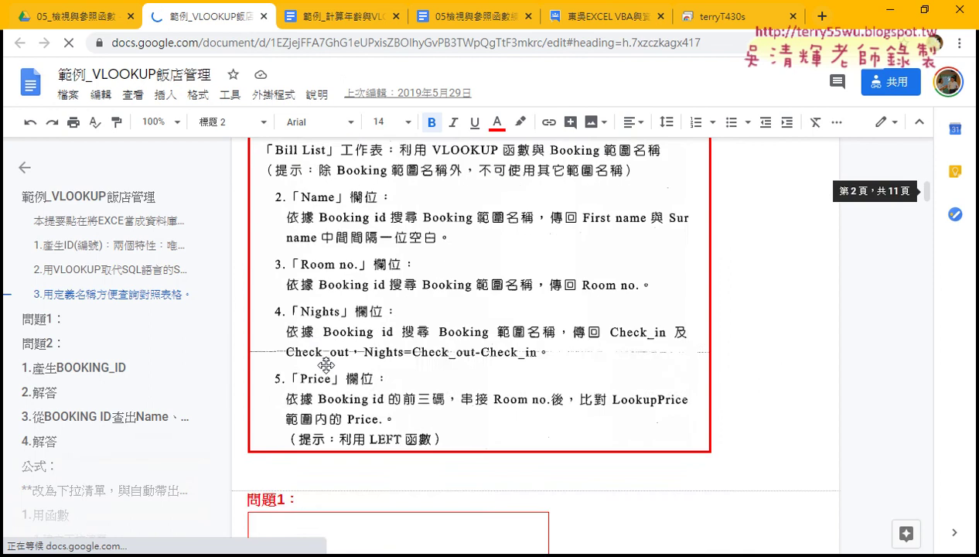
pyautogui.scroll(-4, 321, 366)
pyautogui.scroll(-1, 428, 248)
pyautogui.scroll(-1, 383, 276)
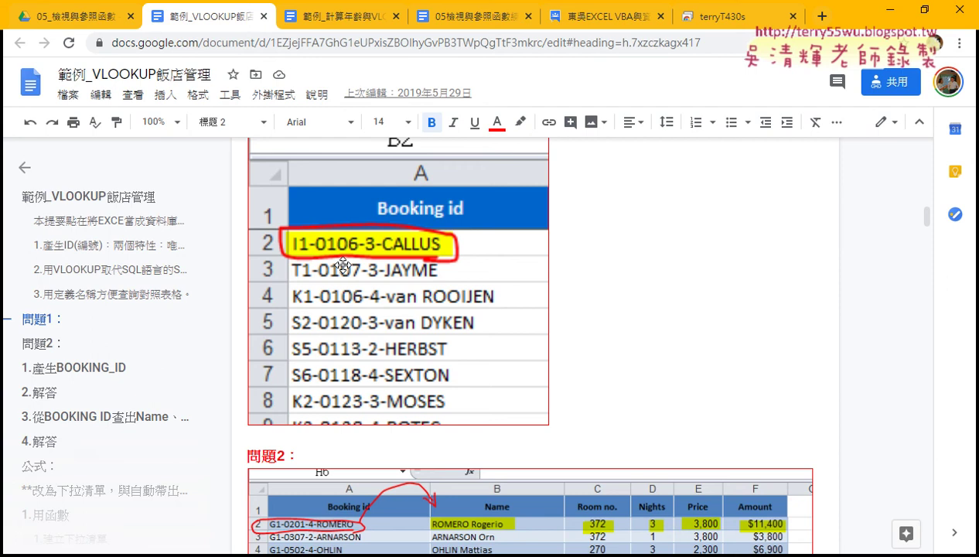
pyautogui.scroll(-3, 343, 265)
pyautogui.scroll(-1, 343, 266)
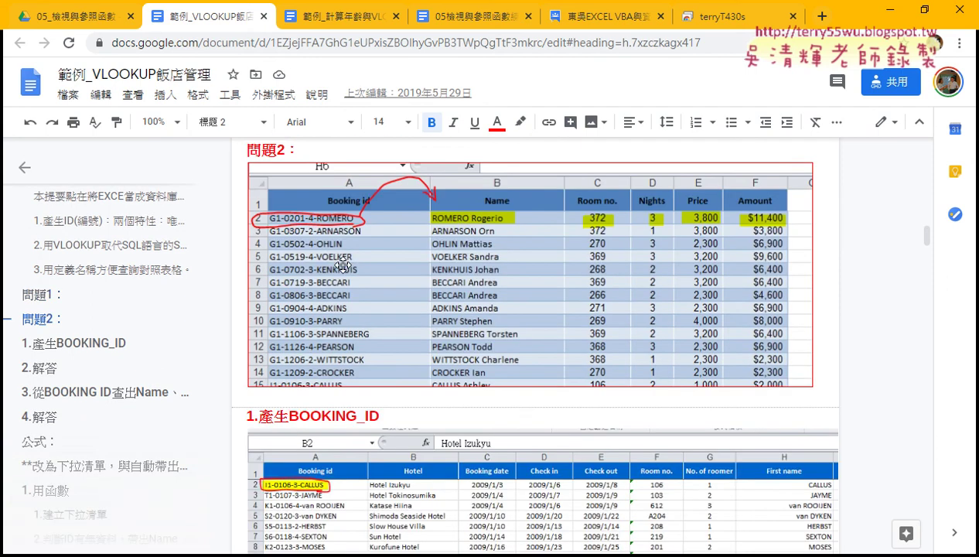
pyautogui.scroll(6, 343, 265)
pyautogui.scroll(3, 342, 266)
pyautogui.scroll(10, 343, 265)
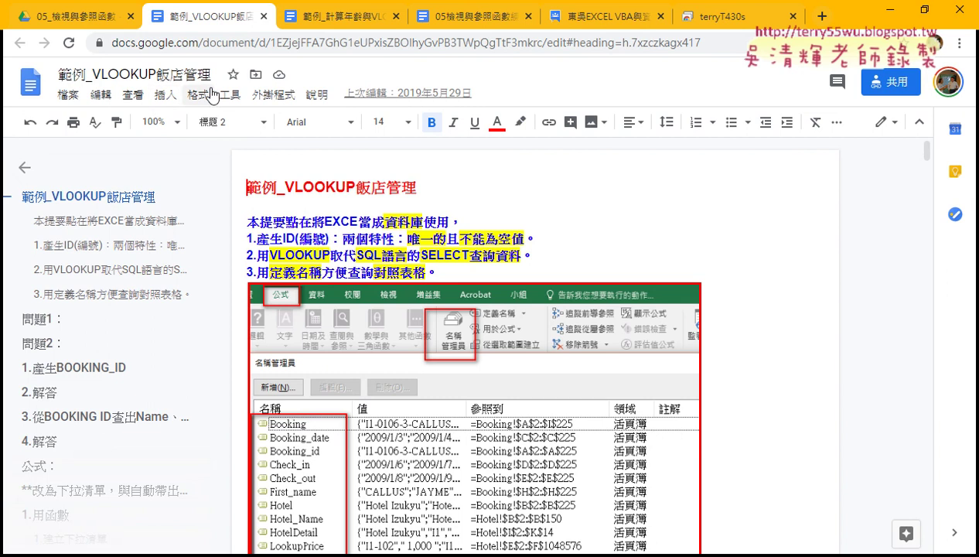
pyautogui.click(78, 17)
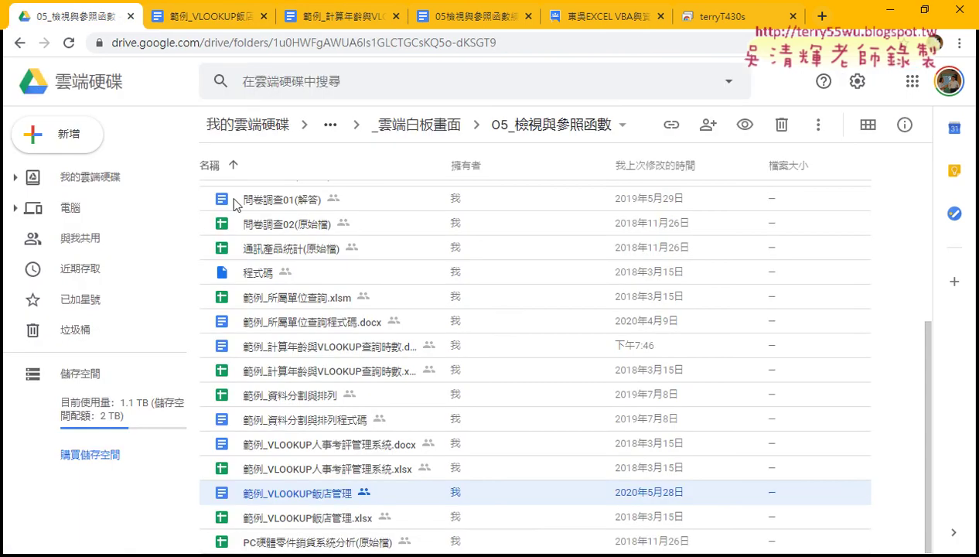
# Step: Open 範例_VLOOKUP人事考評管理系統.docx from the Drive folder in Google Docs
pyautogui.click(345, 451)
pyautogui.doubleClick(345, 450)
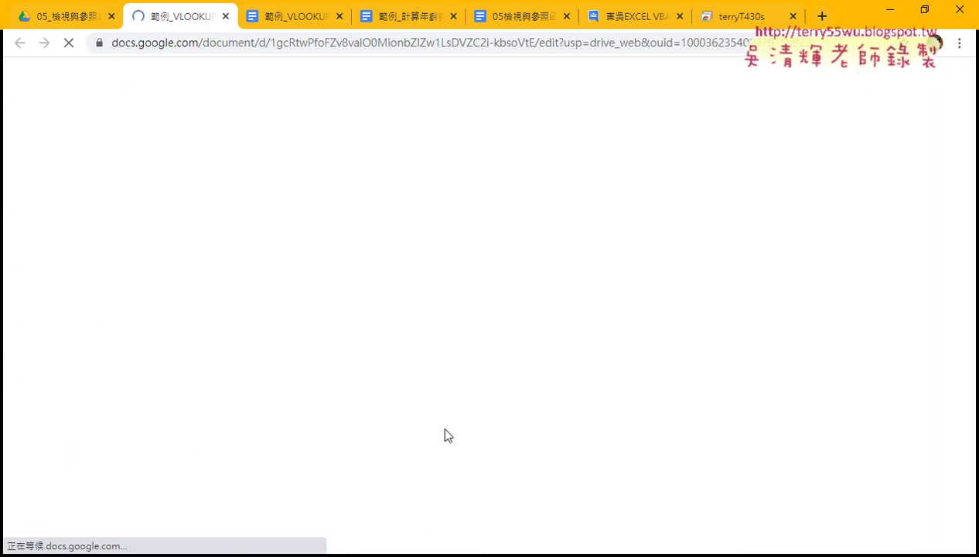